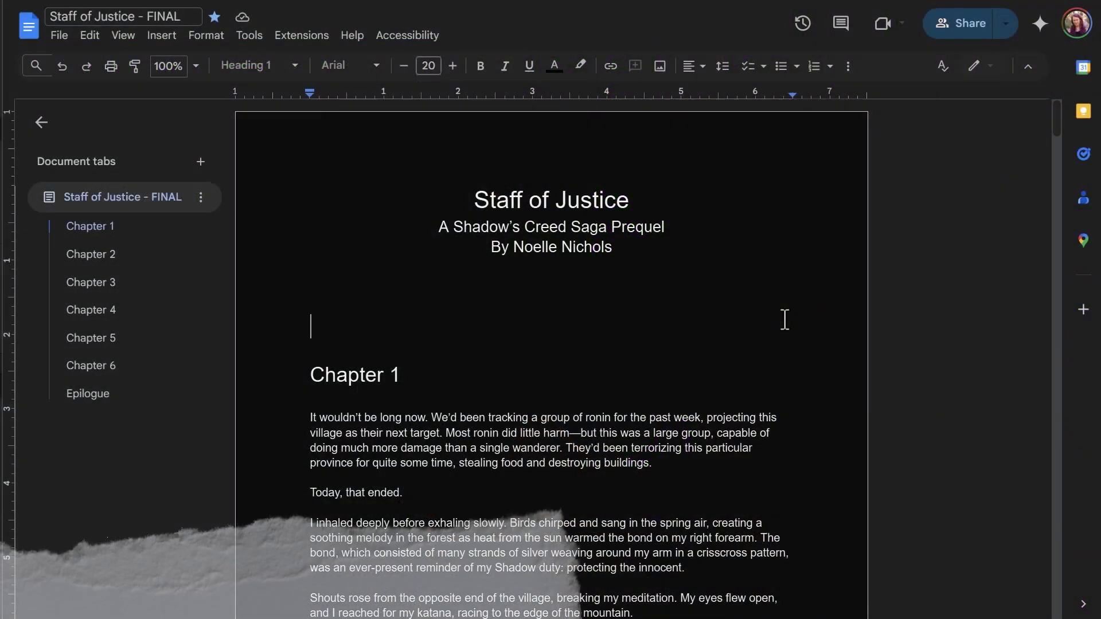
Step: Cut the Chapter 2 heading and paragraphs and paste them just before Chapter 4
scroll(784, 319, down, 8)
scroll(784, 319, down, 4)
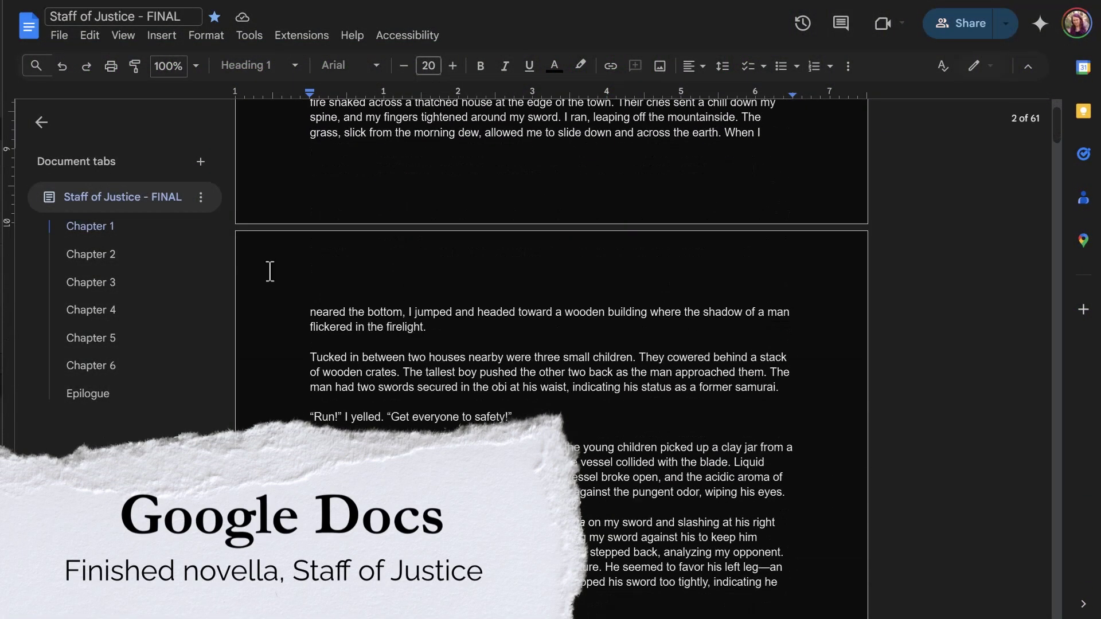
click(86, 254)
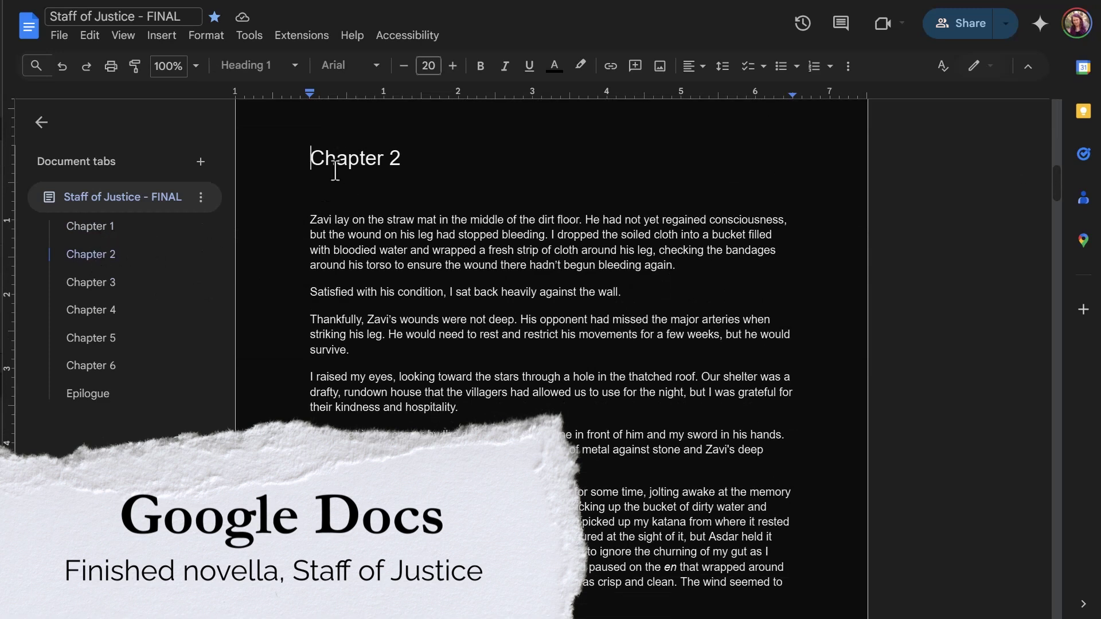
drag(301, 160, 789, 235)
key(BackSpace)
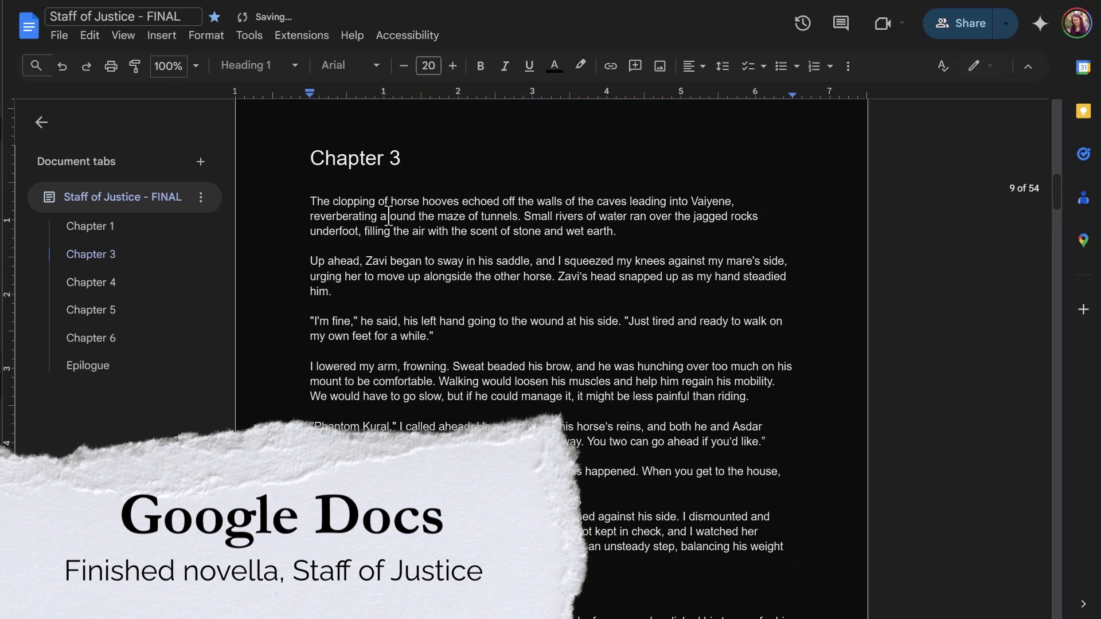
click(90, 283)
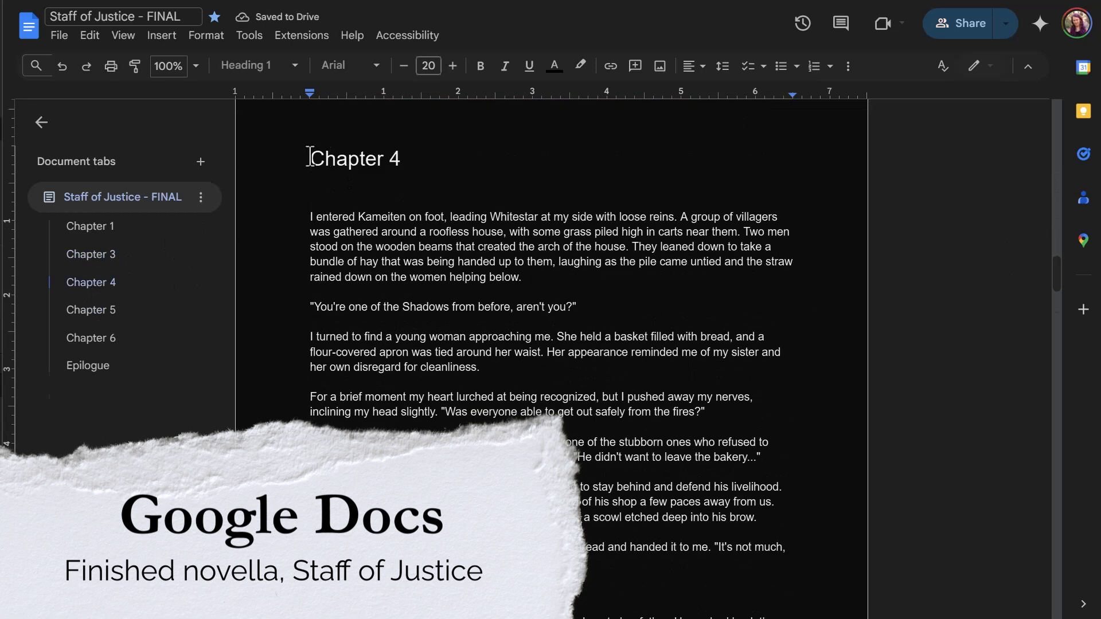
key(ctrl+v)
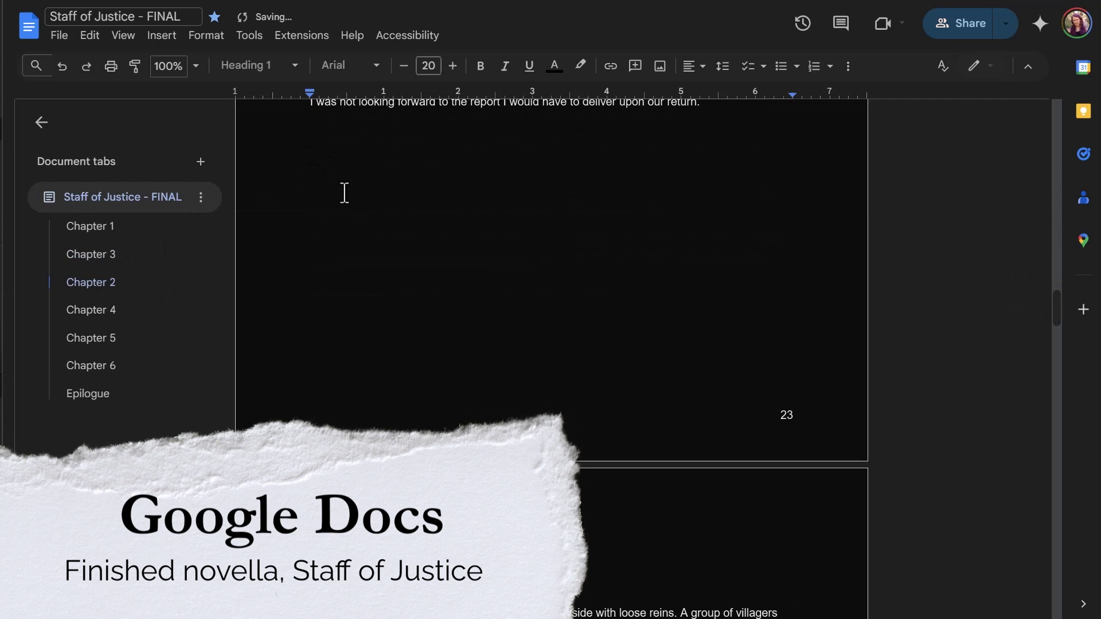
scroll(344, 193, down, 1)
text(u)
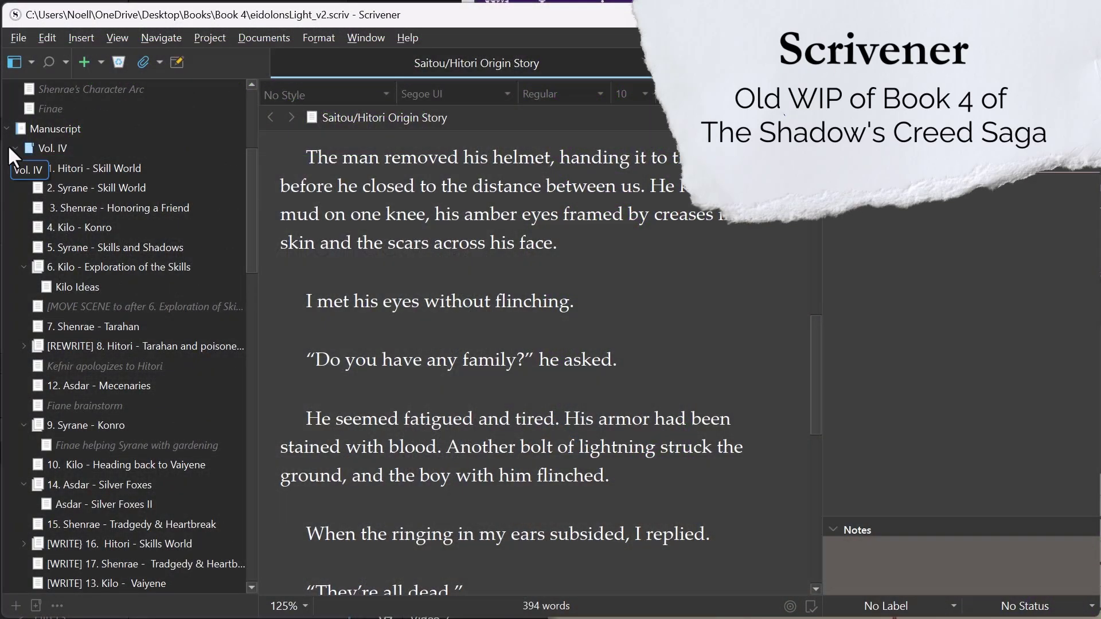
Step: Open '7. Shenrae - Tarahan' from the Binder and scroll through its text
click(107, 324)
scroll(121, 322, down, 2)
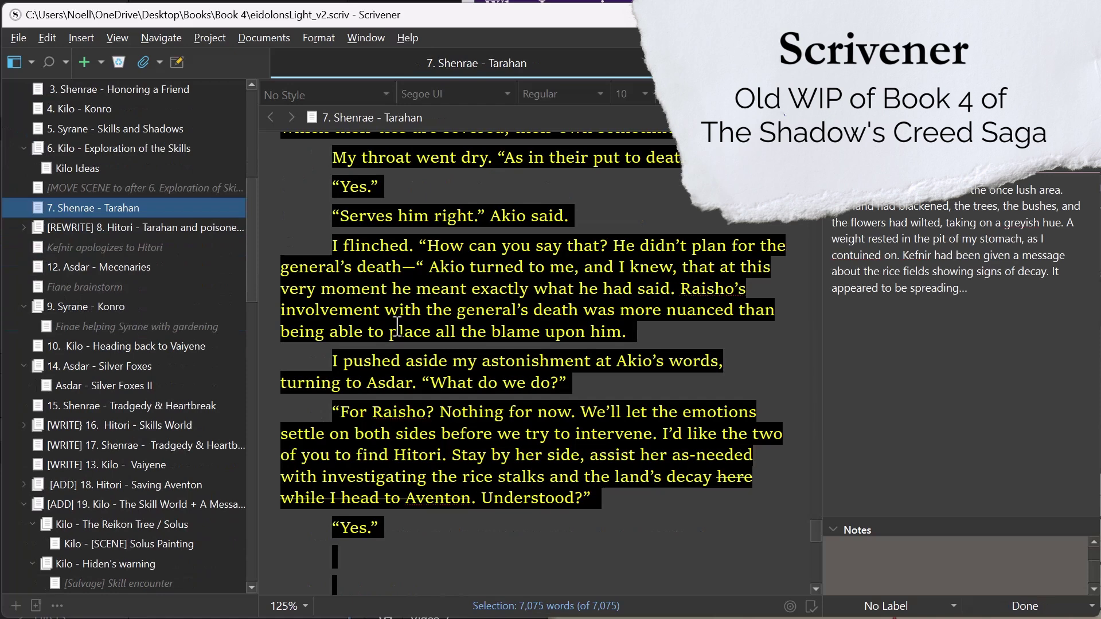
scroll(406, 328, up, 5)
scroll(406, 328, up, 15)
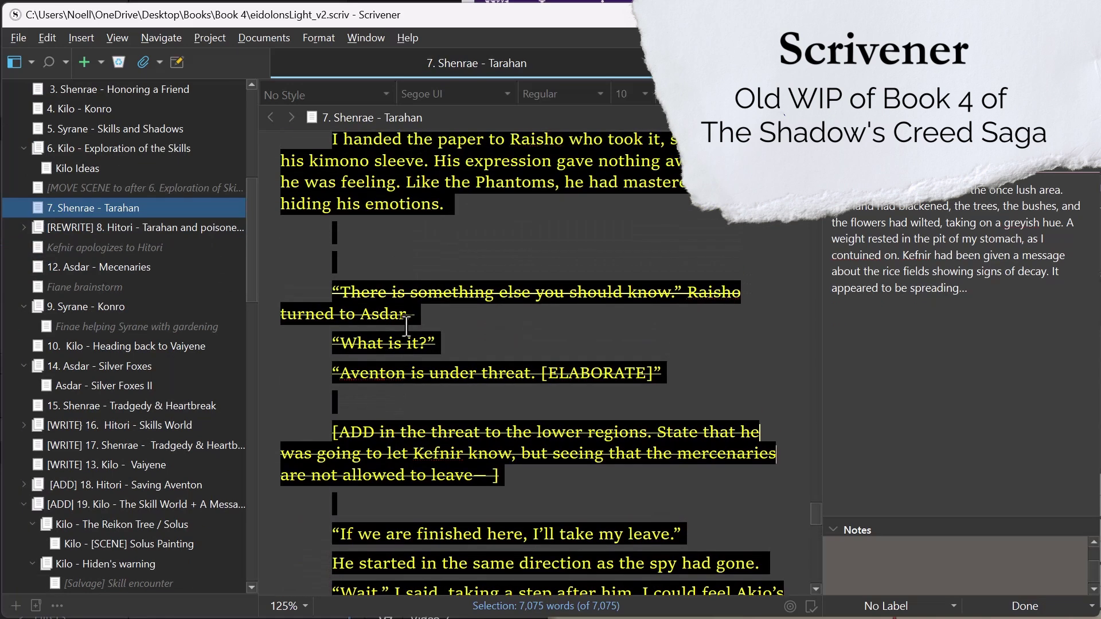
scroll(219, 312, down, 3)
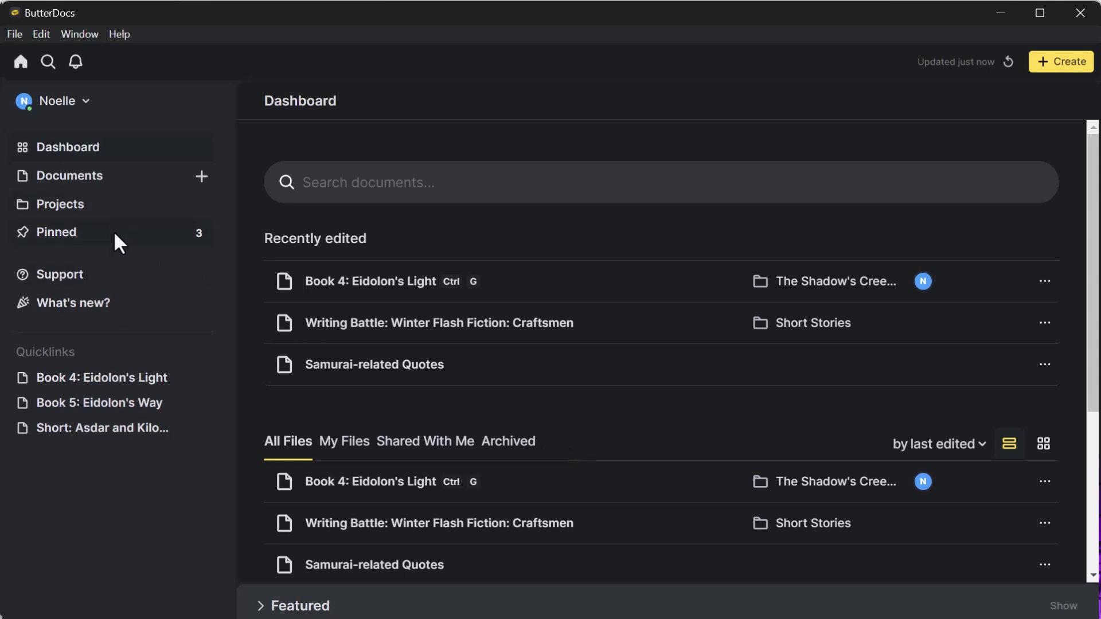
Step: From the projects list, open The Shadow's Creed Saga and its Book 4: Eidolon's Light manuscript
click(119, 213)
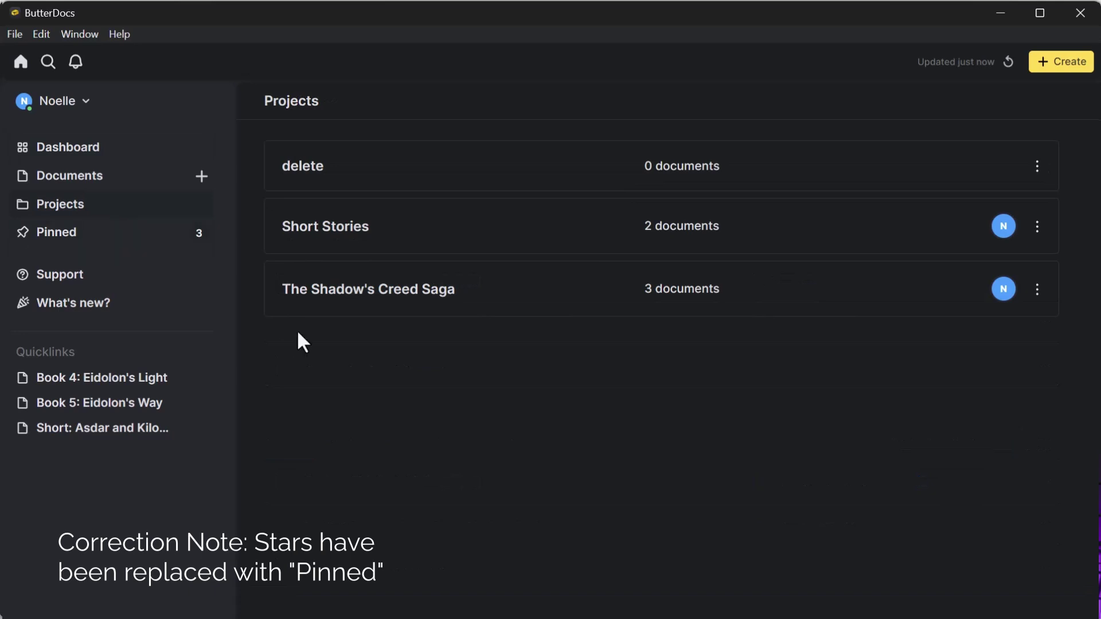
click(505, 301)
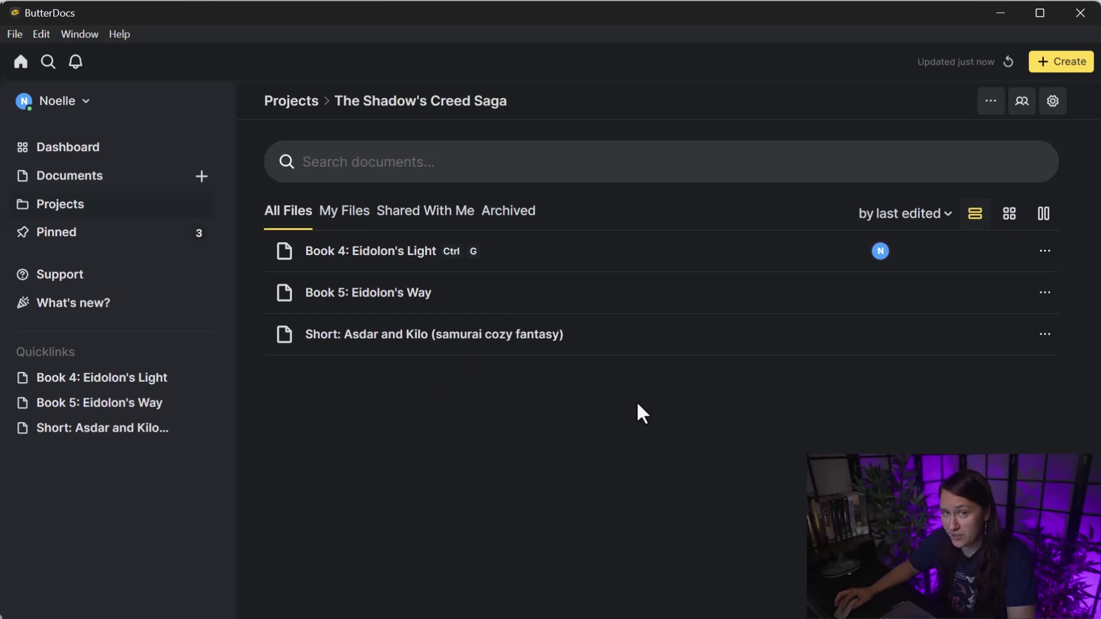
click(711, 260)
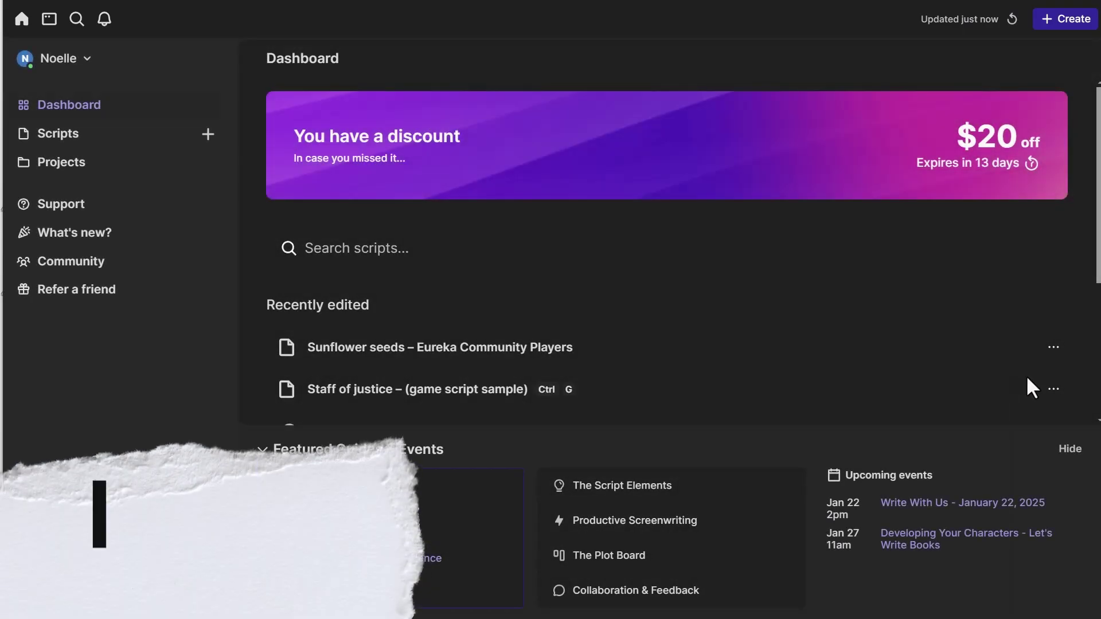
Step: Open the Staff of justice script from the Dashboard
scroll(796, 359, down, 2)
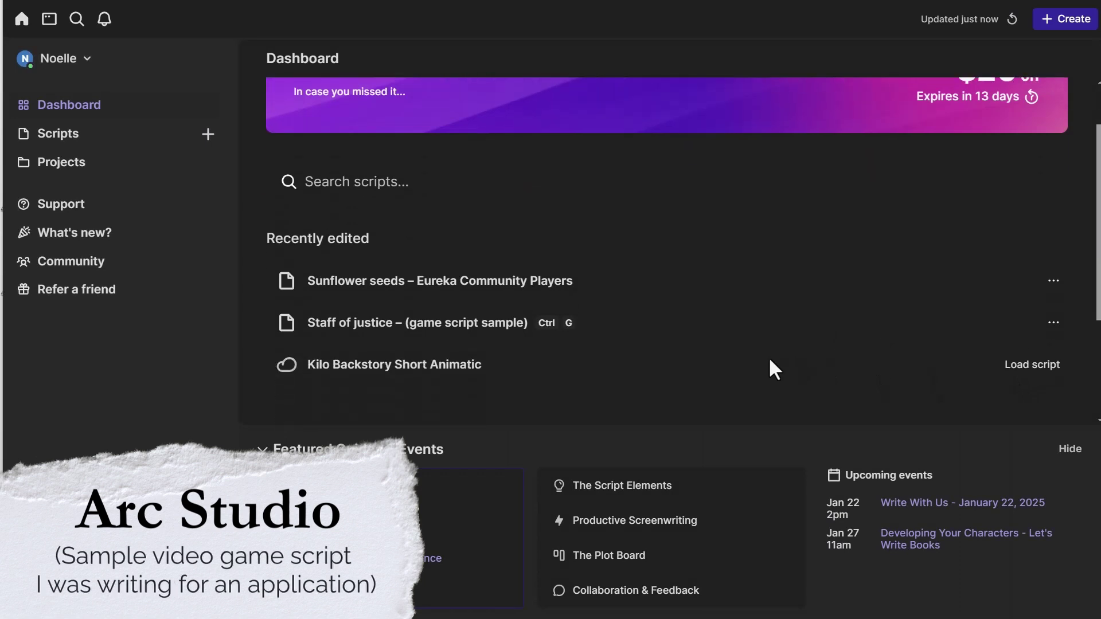
click(482, 319)
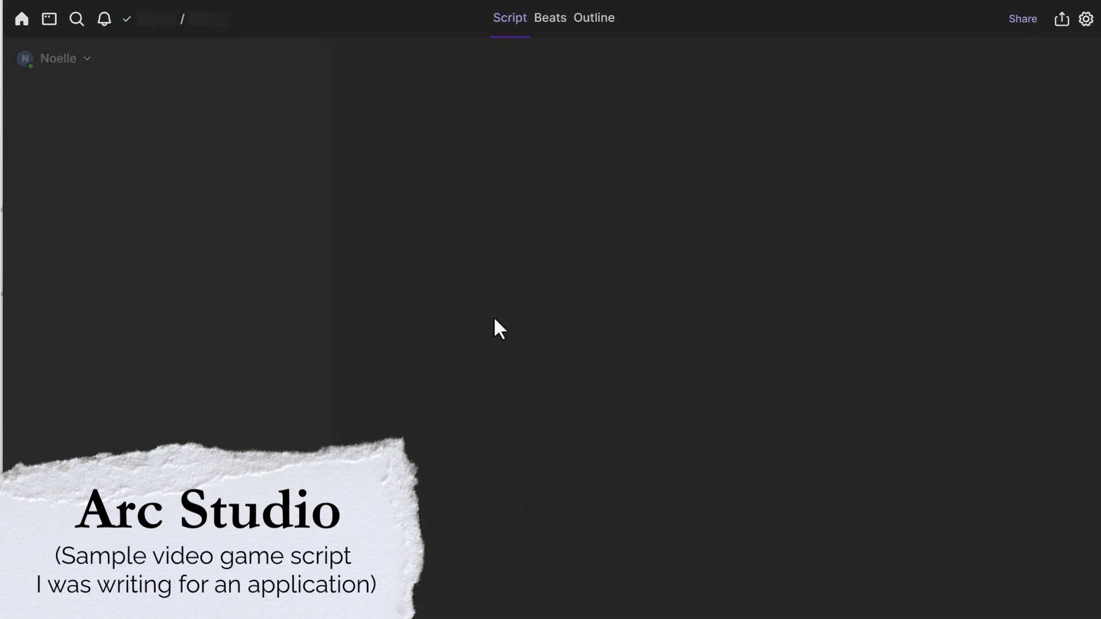
scroll(638, 319, down, 10)
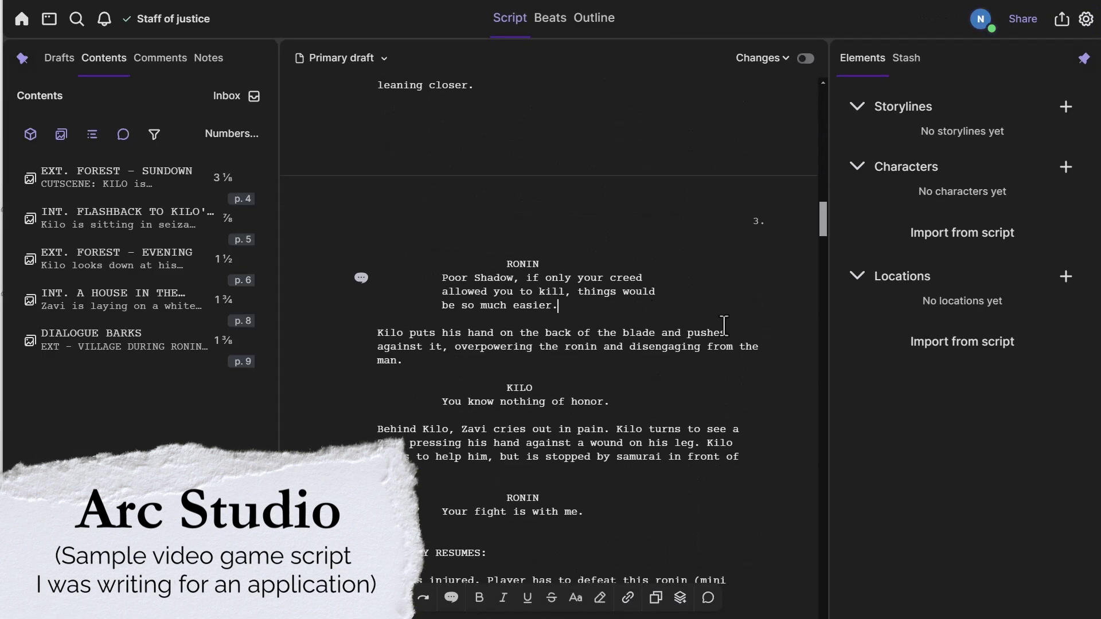
scroll(732, 324, down, 5)
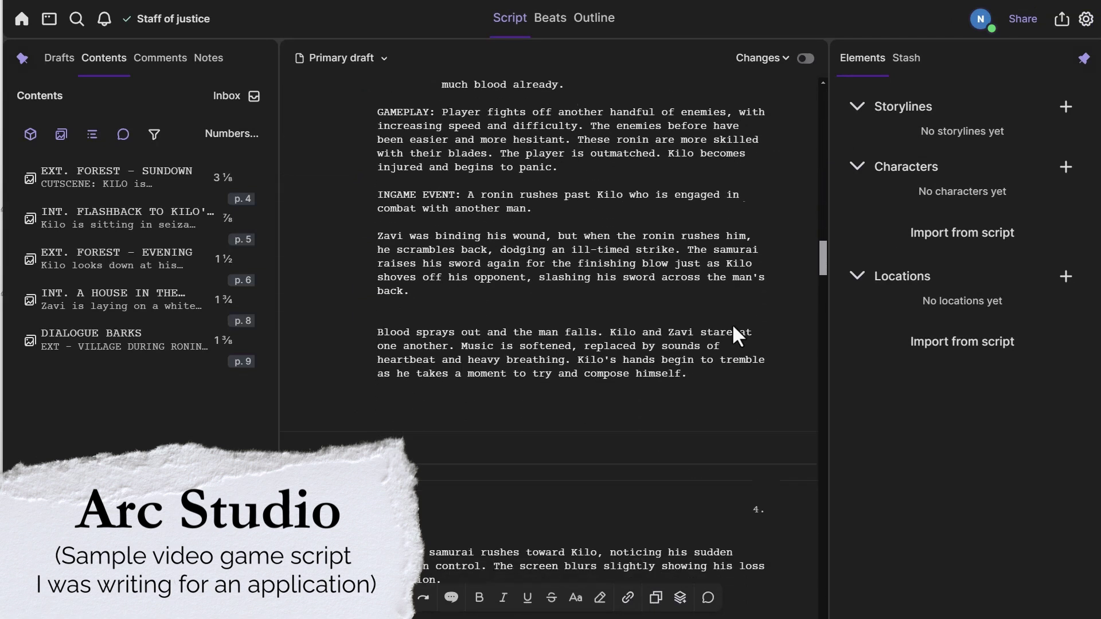
Step: Add a SMALL CHILD line after 'Please, help us!' and start typing 'Dialogue goe'
click(628, 381)
key(Return)
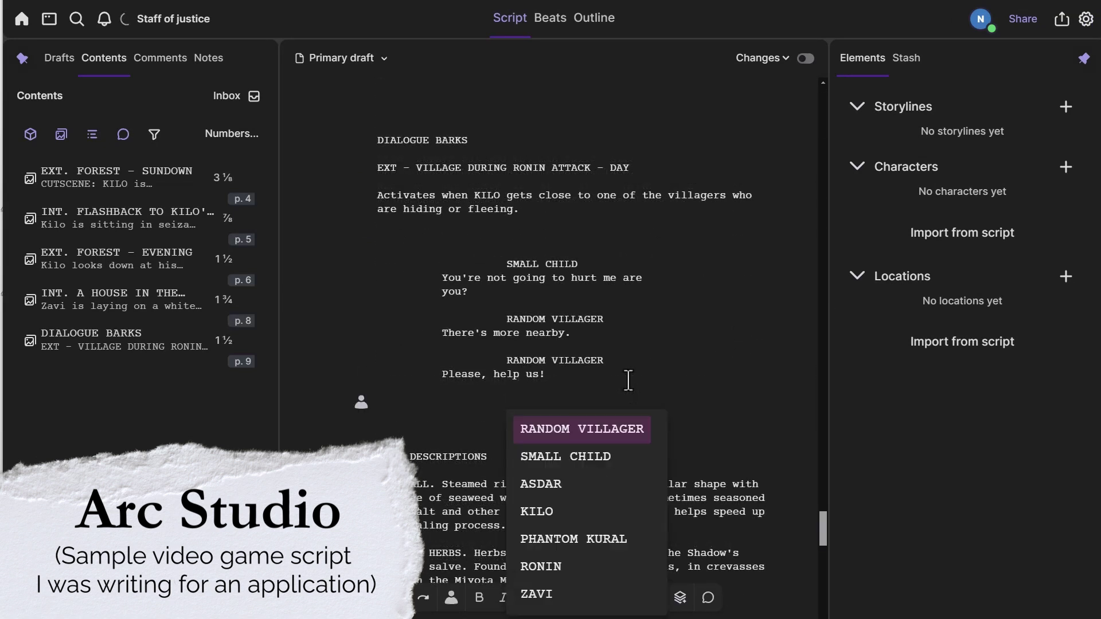
click(605, 464)
key(Return)
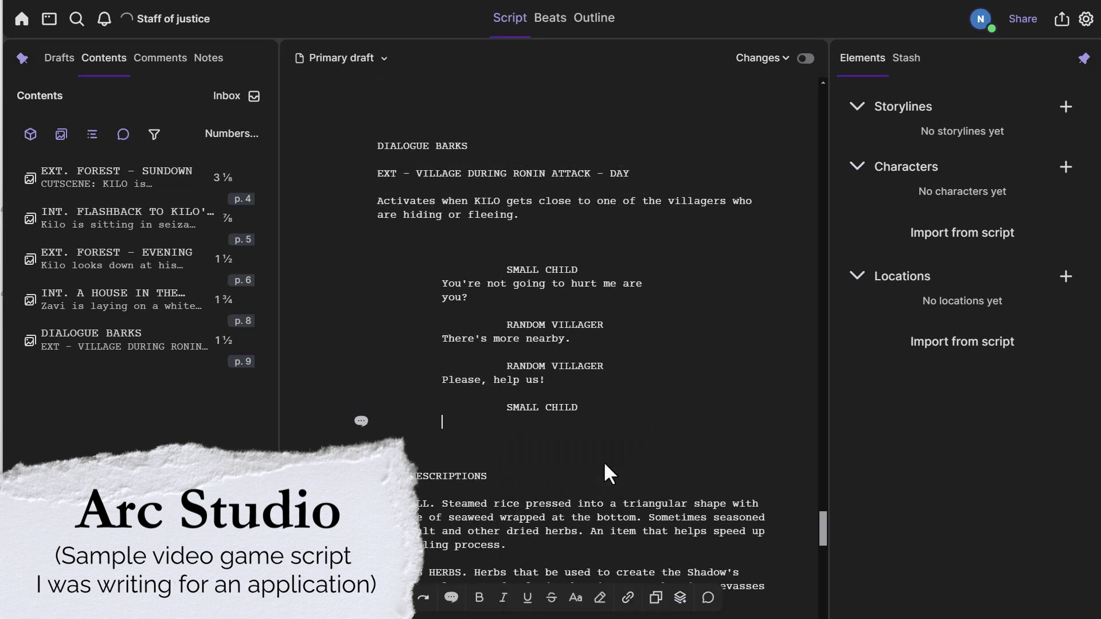
text(Dialogue goe)
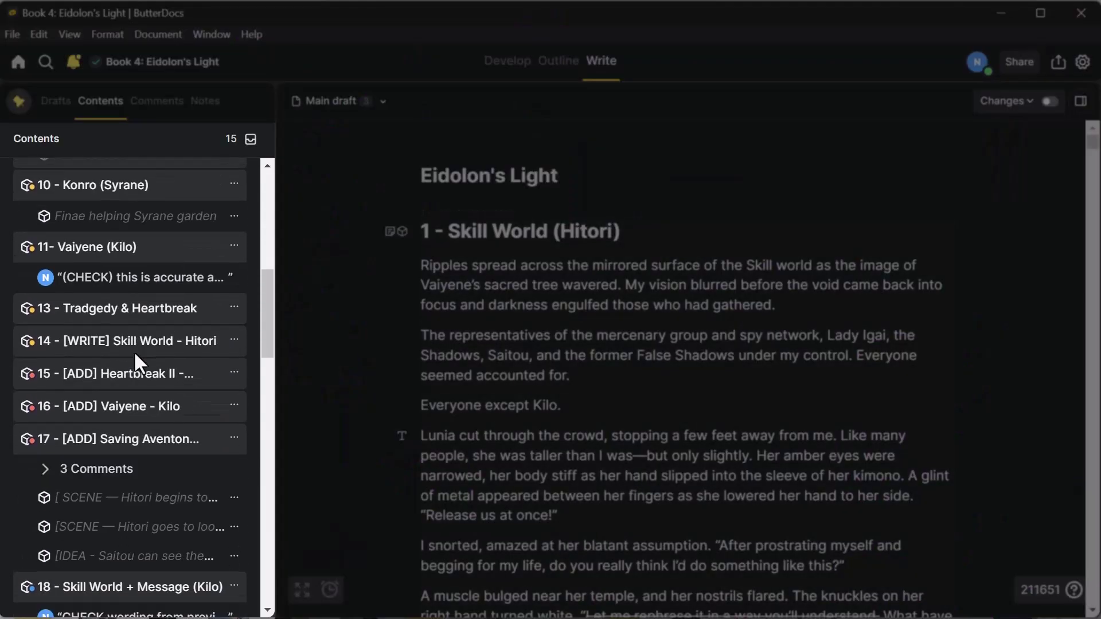
scroll(133, 351, down, 10)
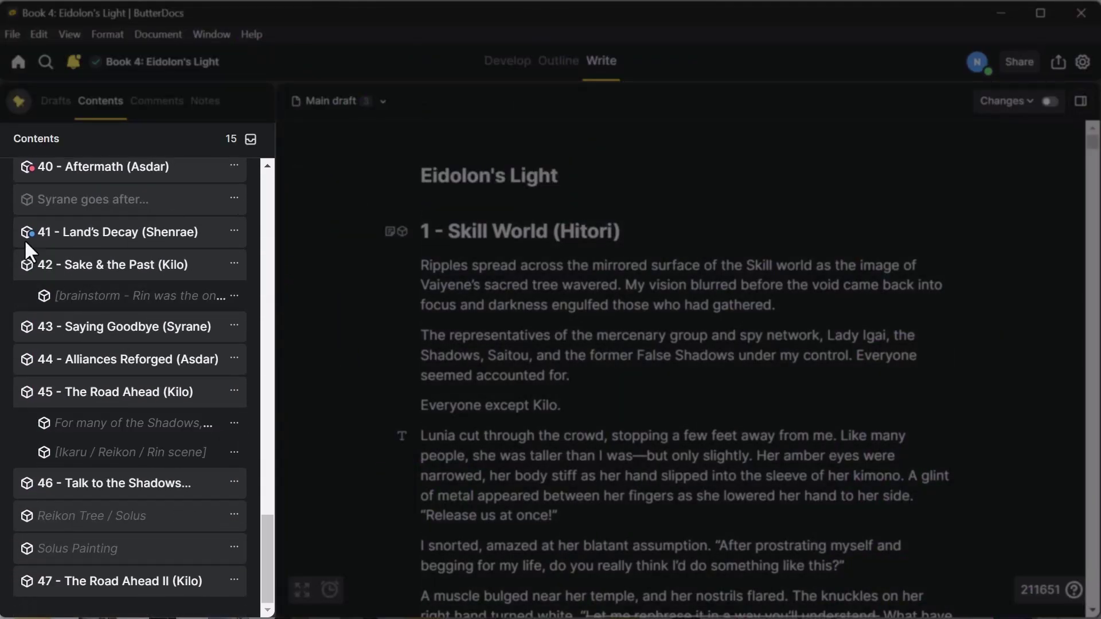
scroll(29, 236, up, 10)
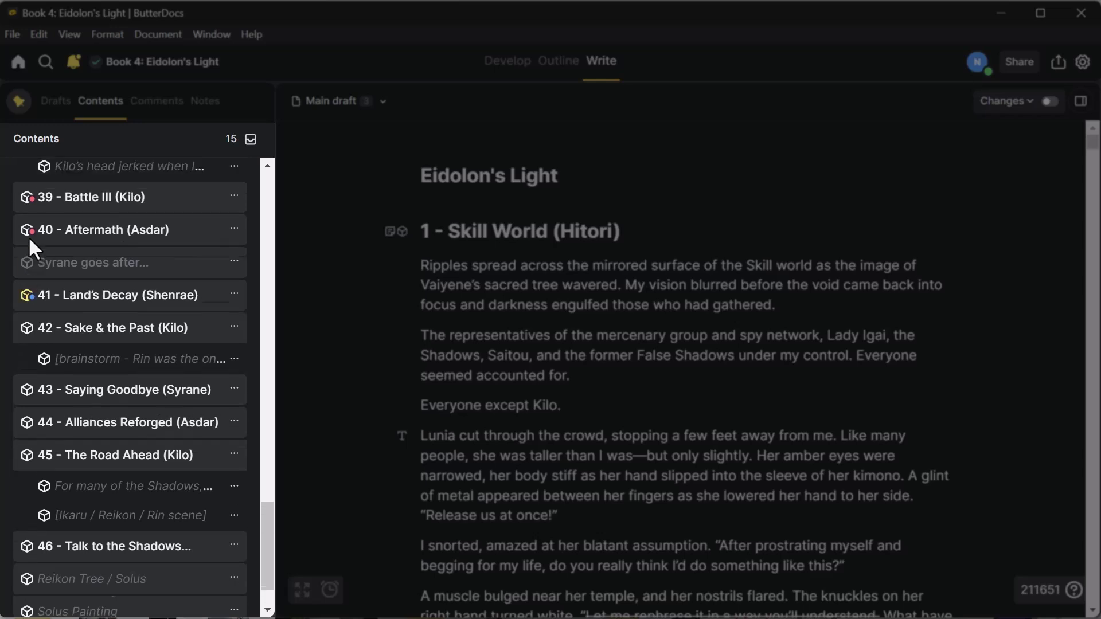
scroll(112, 415, up, 12)
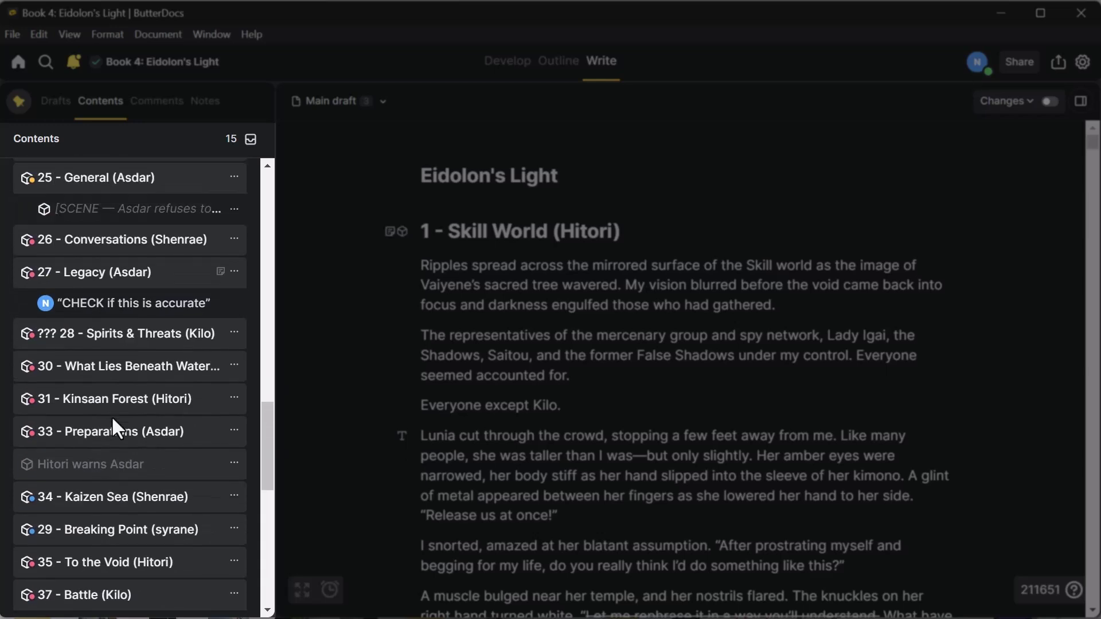
scroll(109, 404, up, 5)
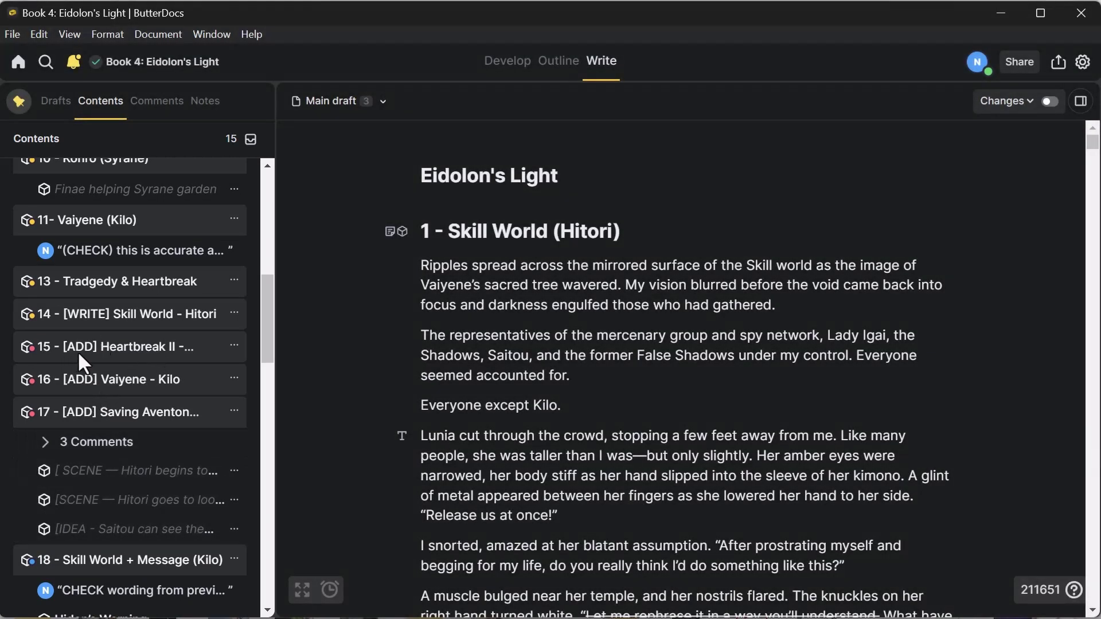
Step: Bring up the options menu for block 15 of the manuscript
click(229, 345)
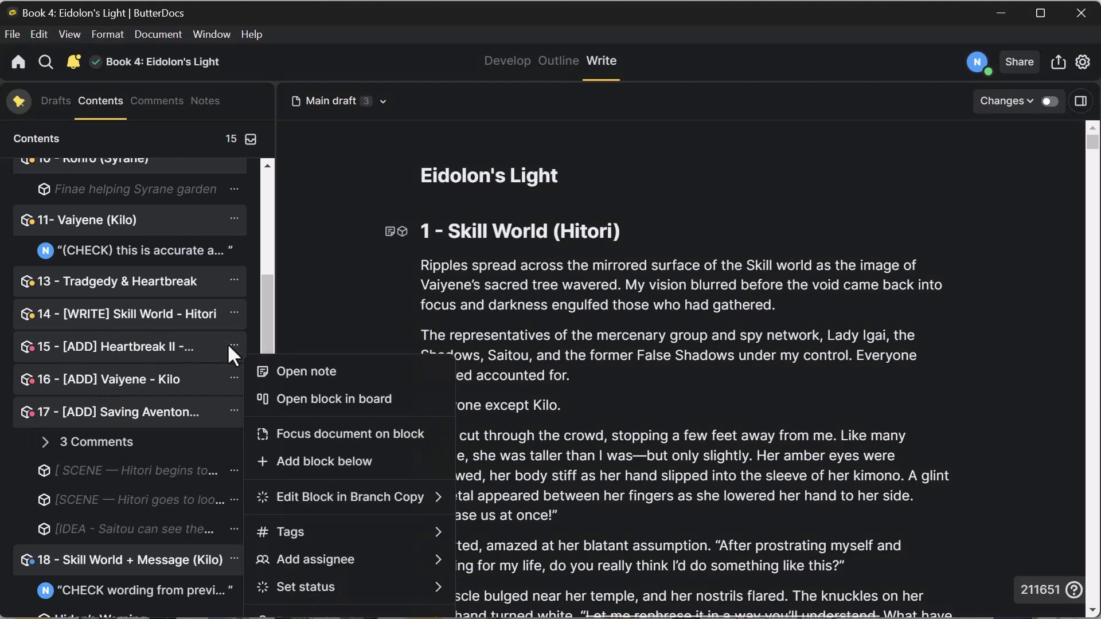
mouse_move(344, 585)
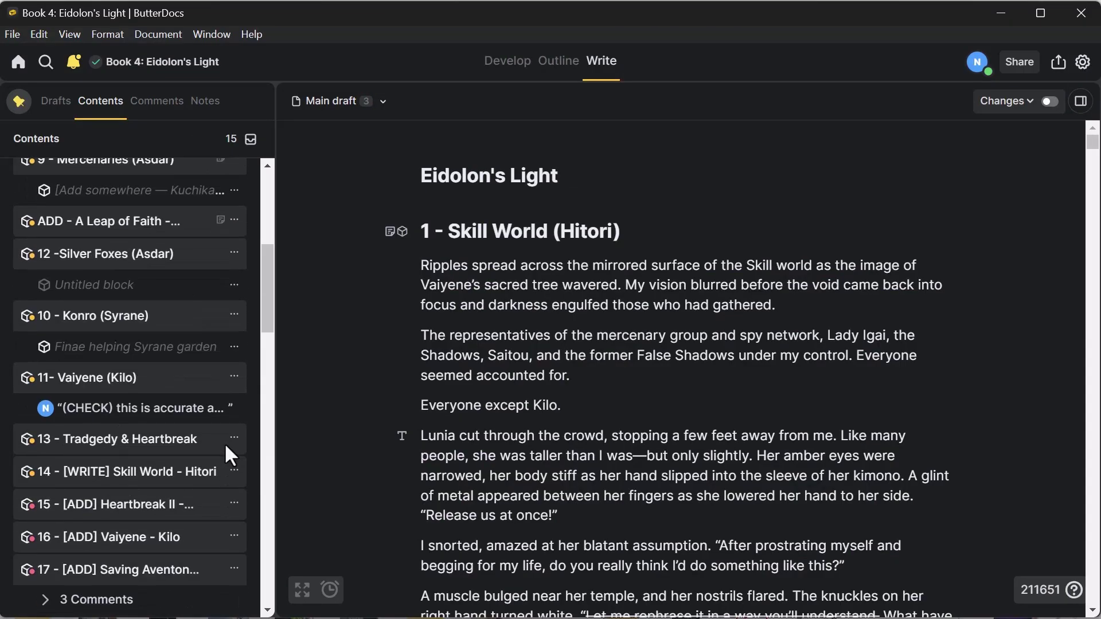
scroll(146, 333, up, 6)
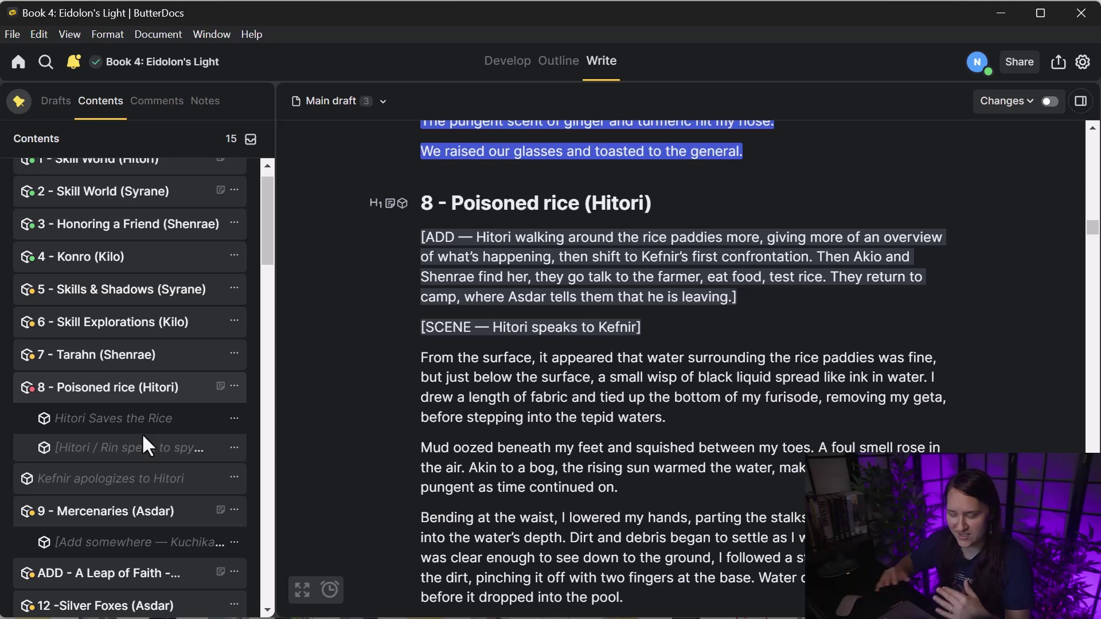
Step: Scroll down the Contents list toward chapter 11's (CHECK) comment
scroll(202, 435, down, 1)
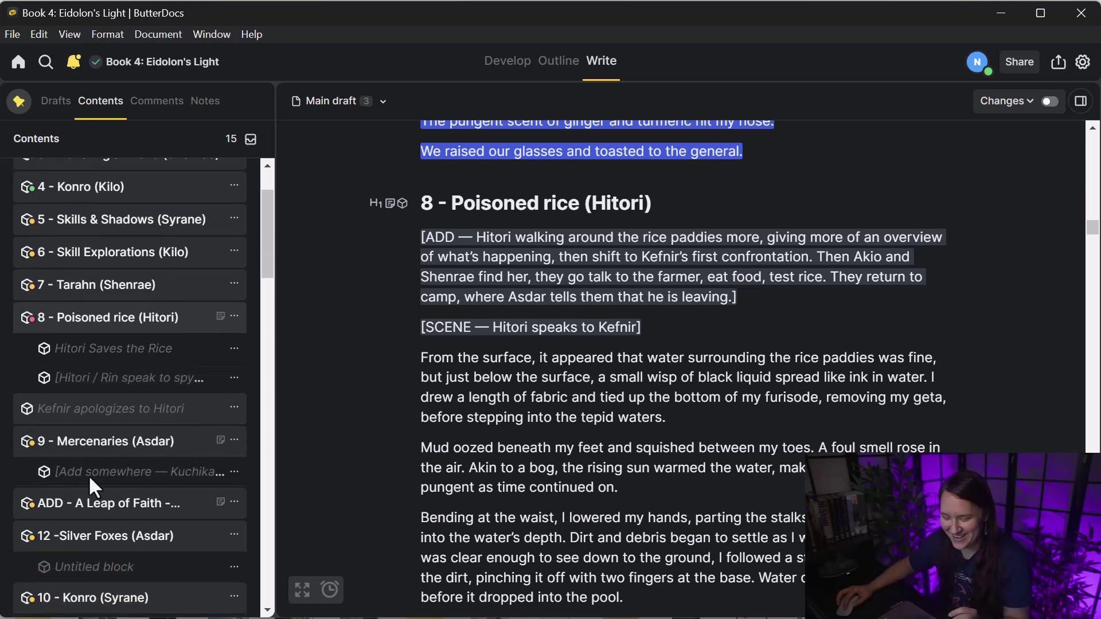
scroll(140, 478, down, 5)
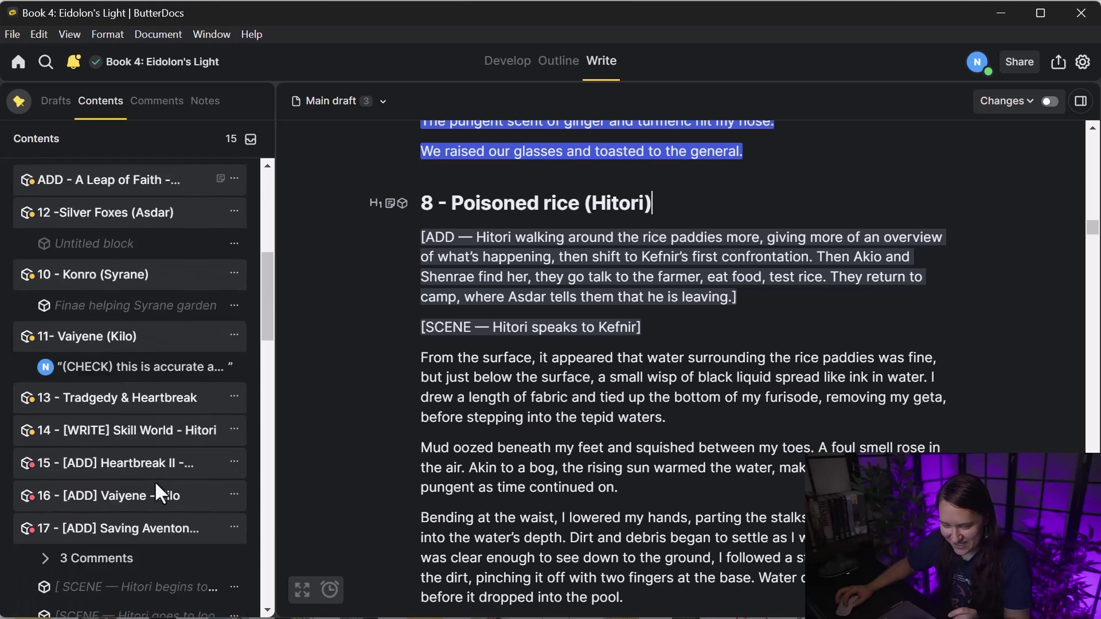
Step: Jump to the (CHECK) comment passage, read it, then close the comment for normal view
click(75, 370)
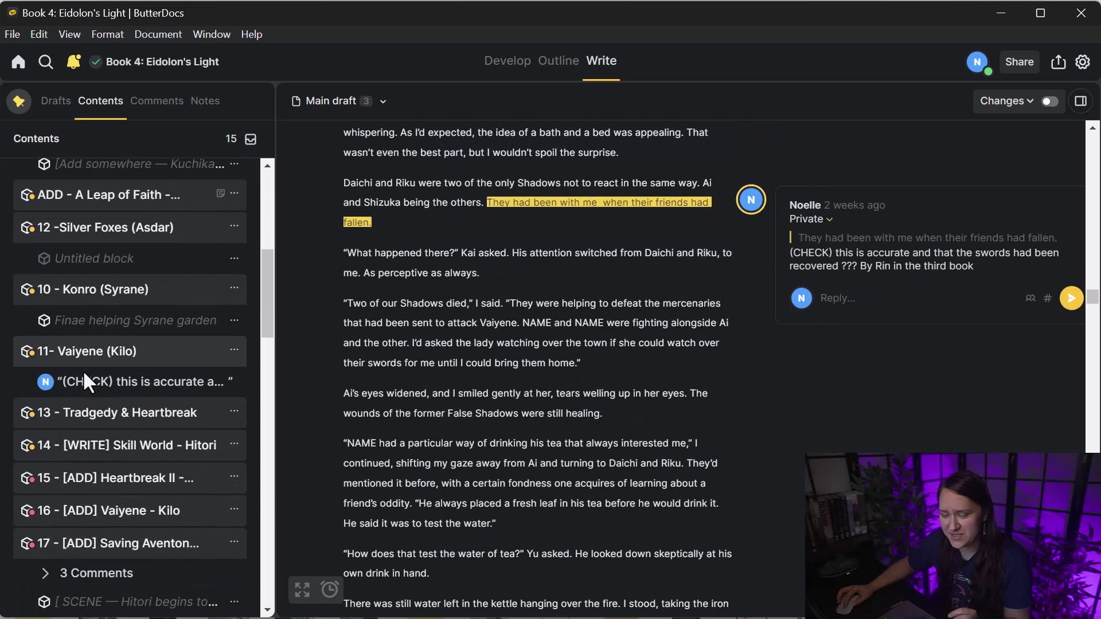
scroll(660, 393, up, 2)
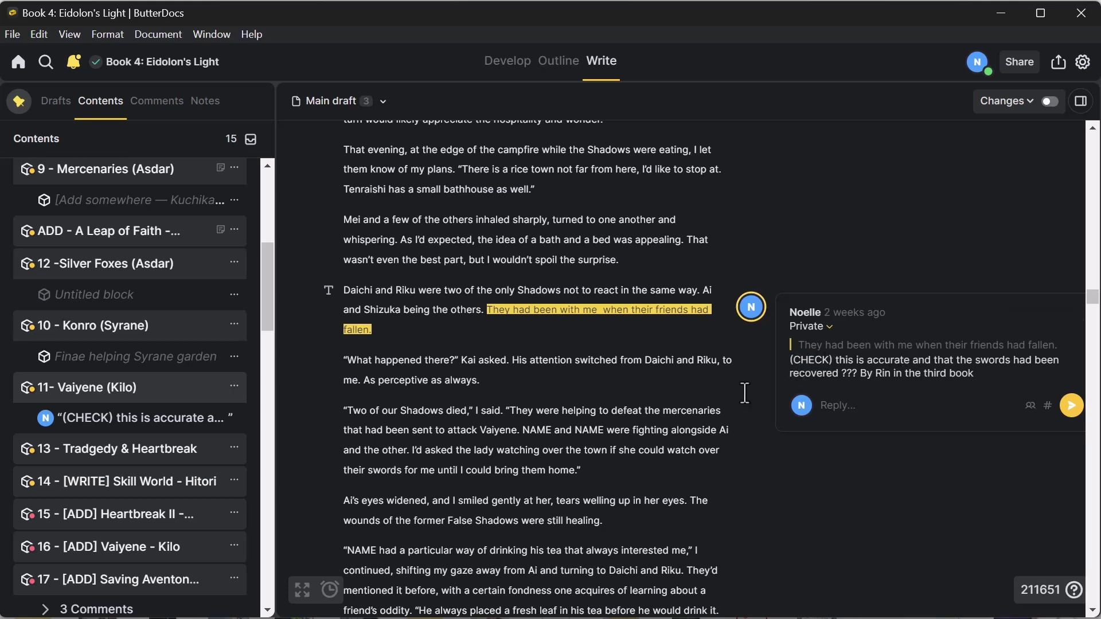
scroll(664, 420, down, 2)
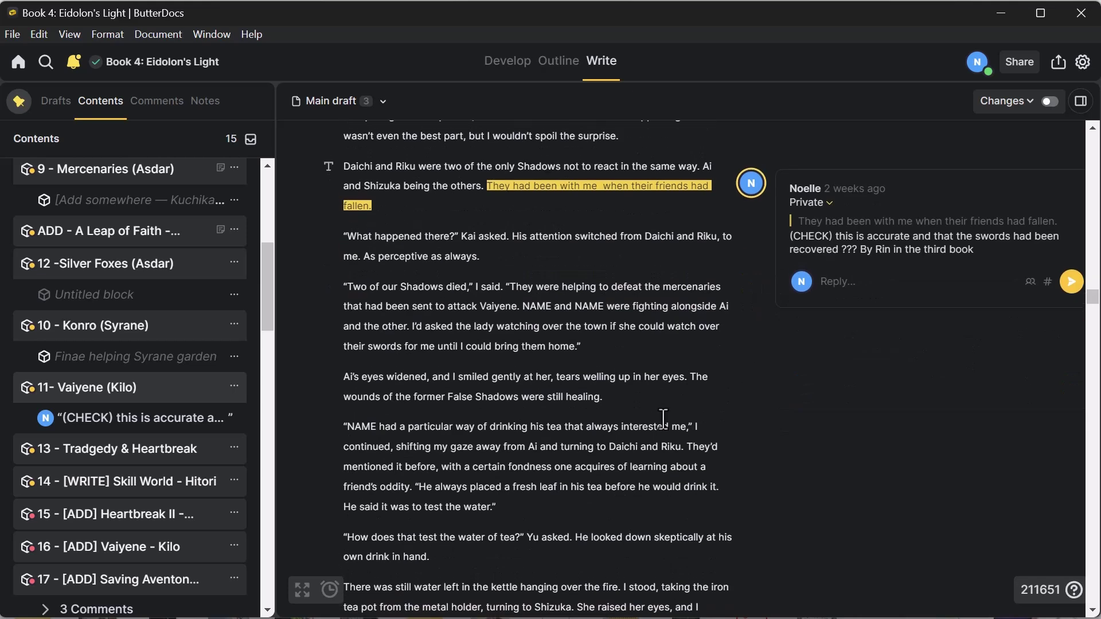
scroll(664, 420, up, 2)
key(ctrl+plus)
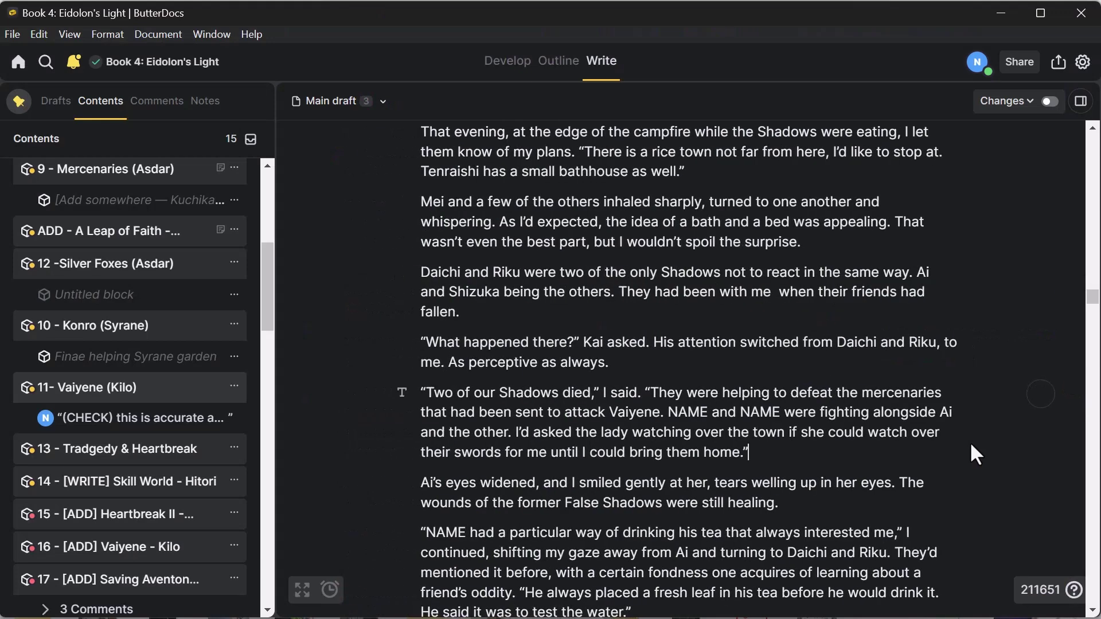
scroll(573, 383, up, 10)
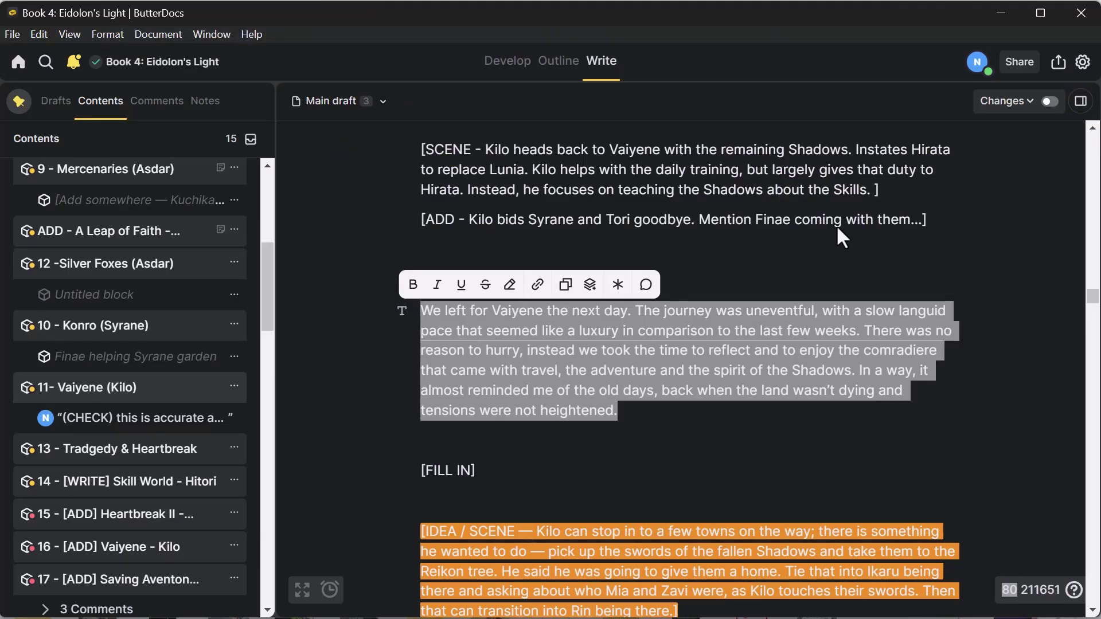
Step: Review the stash, then stash the 'We left for Vaiyene the next day' paragraph
click(1076, 104)
scroll(1031, 230, down, 5)
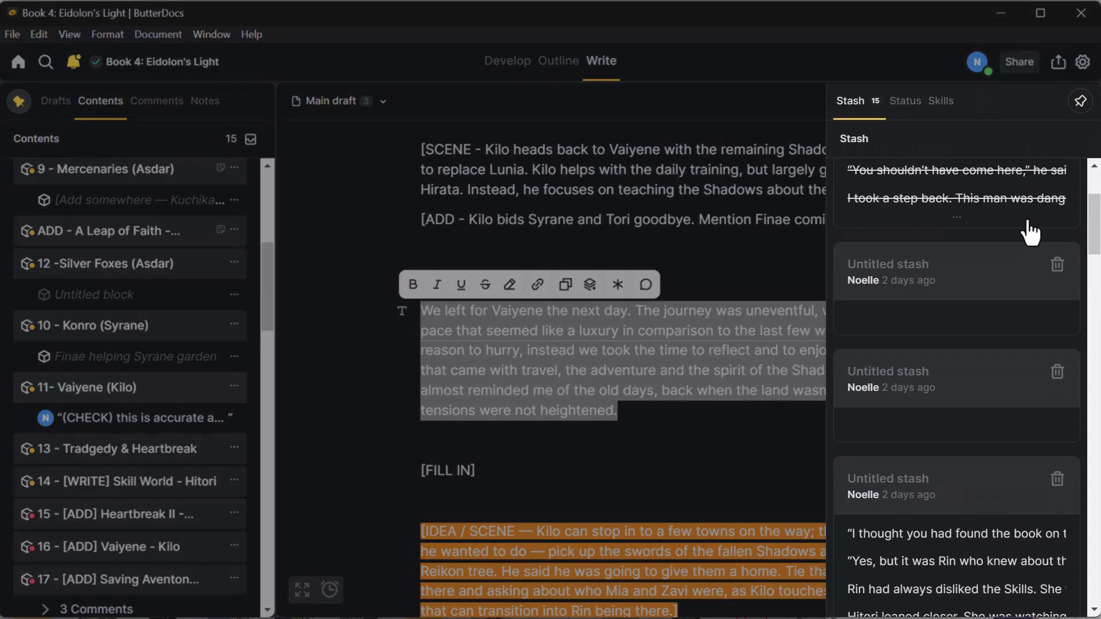
scroll(987, 230, down, 3)
scroll(949, 321, down, 3)
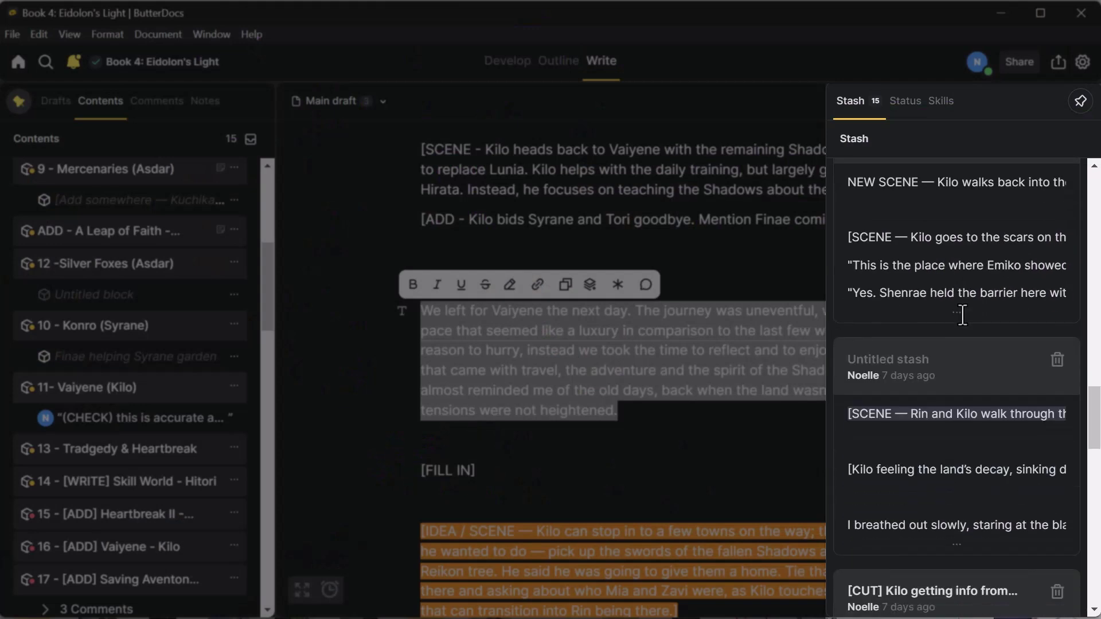
scroll(963, 315, down, 5)
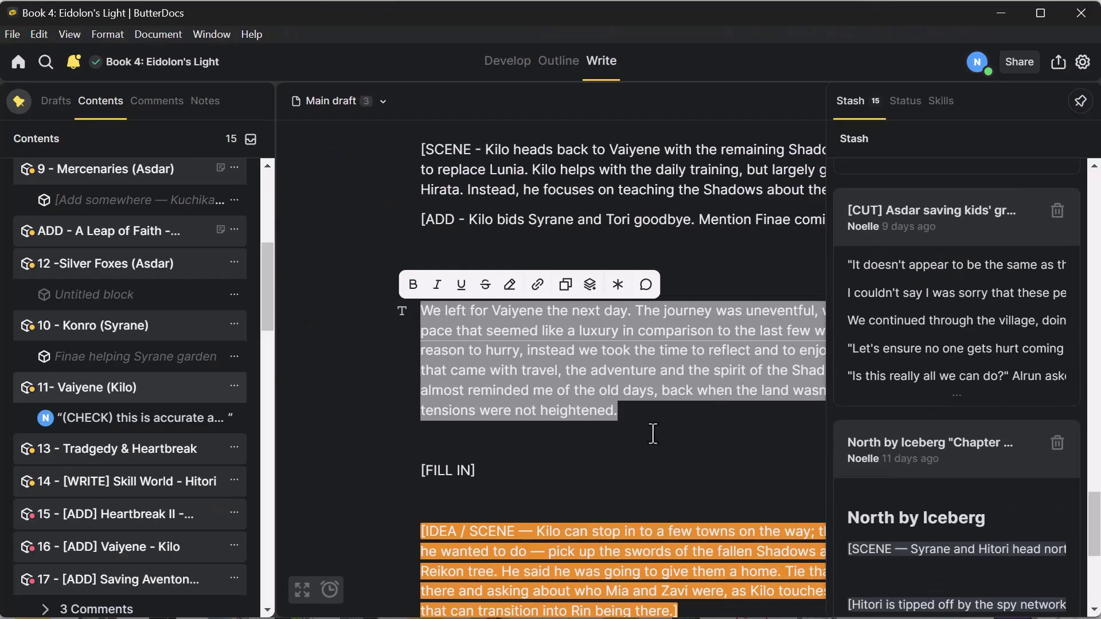
click(653, 434)
drag(626, 411, 412, 307)
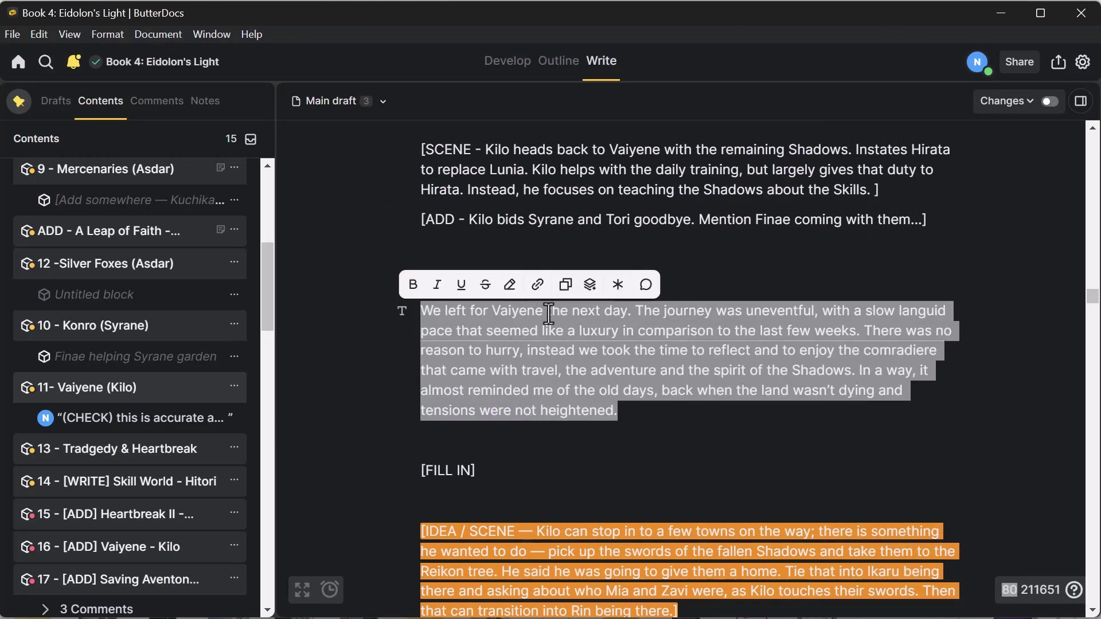
click(589, 285)
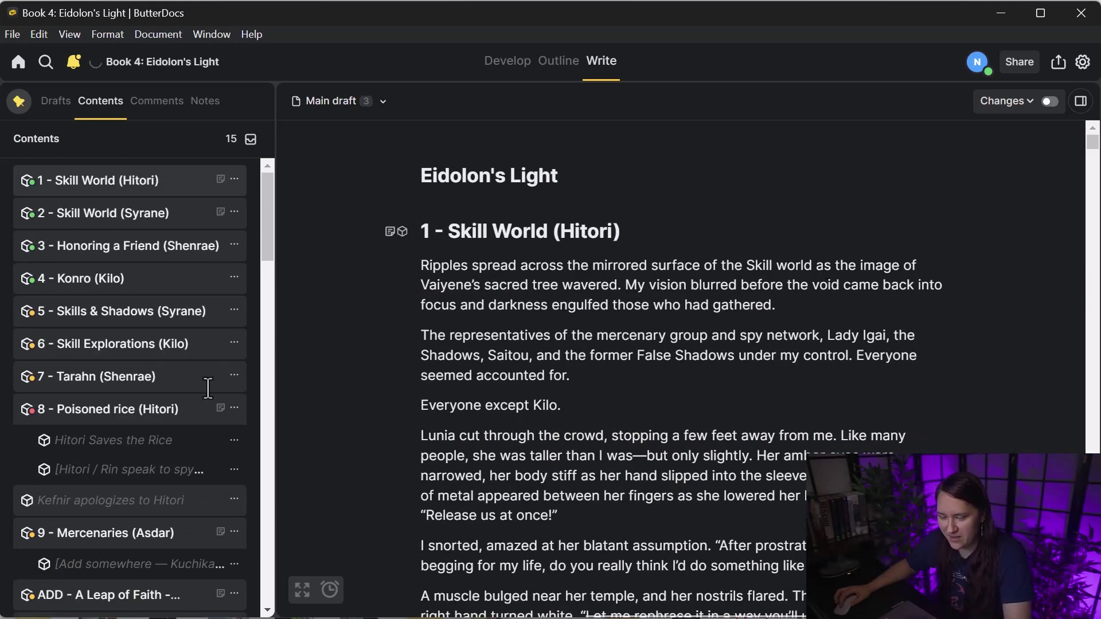
scroll(136, 521, down, 4)
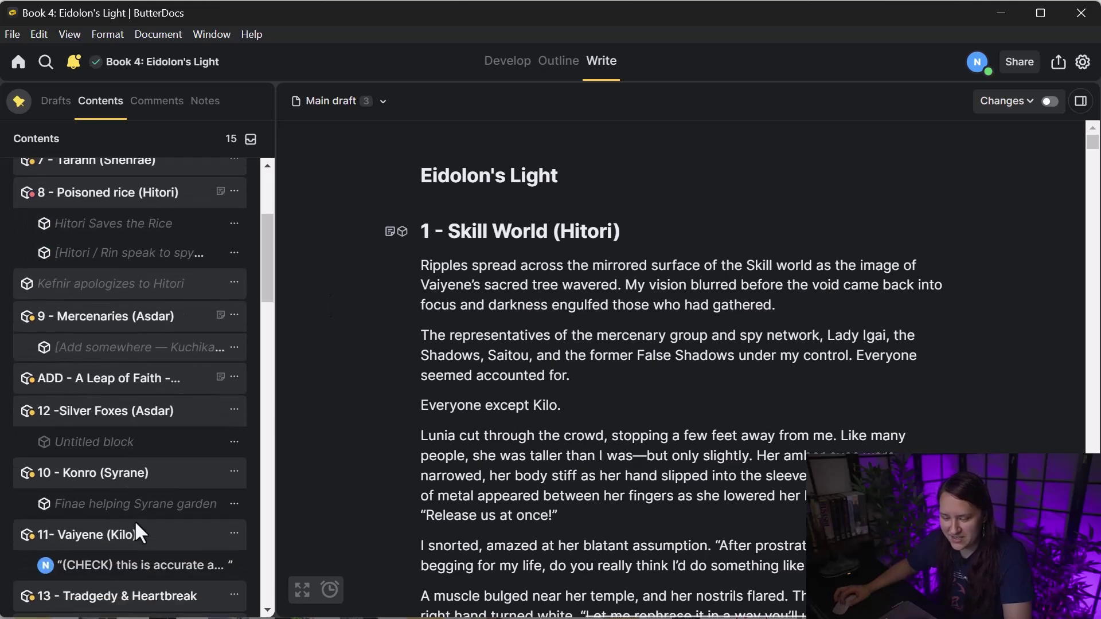
click(115, 552)
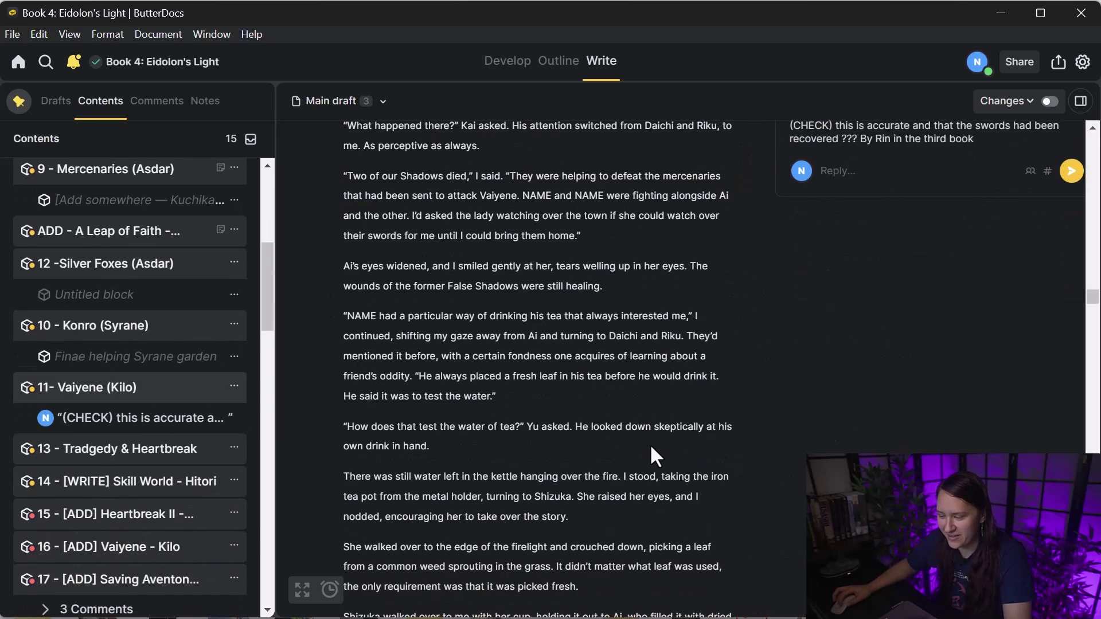
scroll(657, 417, down, 15)
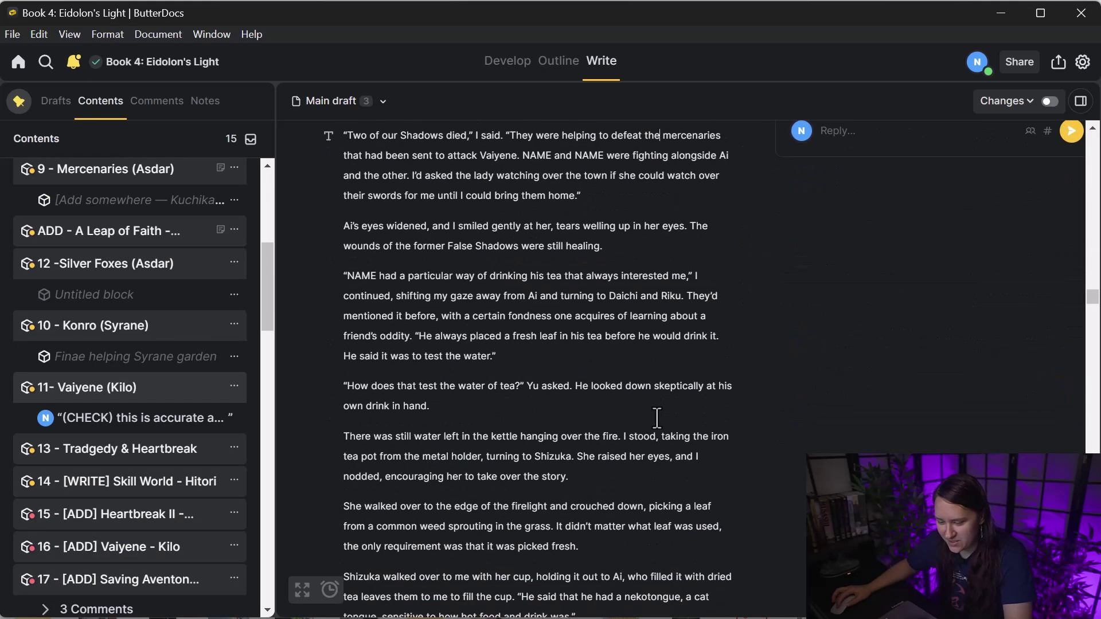
scroll(656, 415, down, 4)
scroll(656, 415, up, 15)
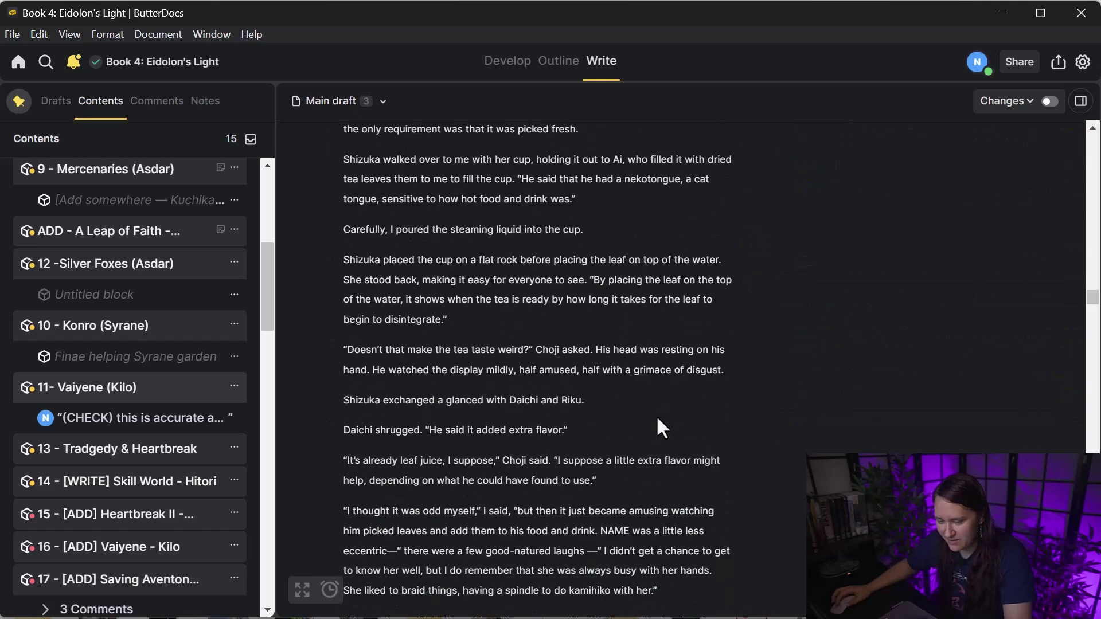
scroll(656, 415, up, 5)
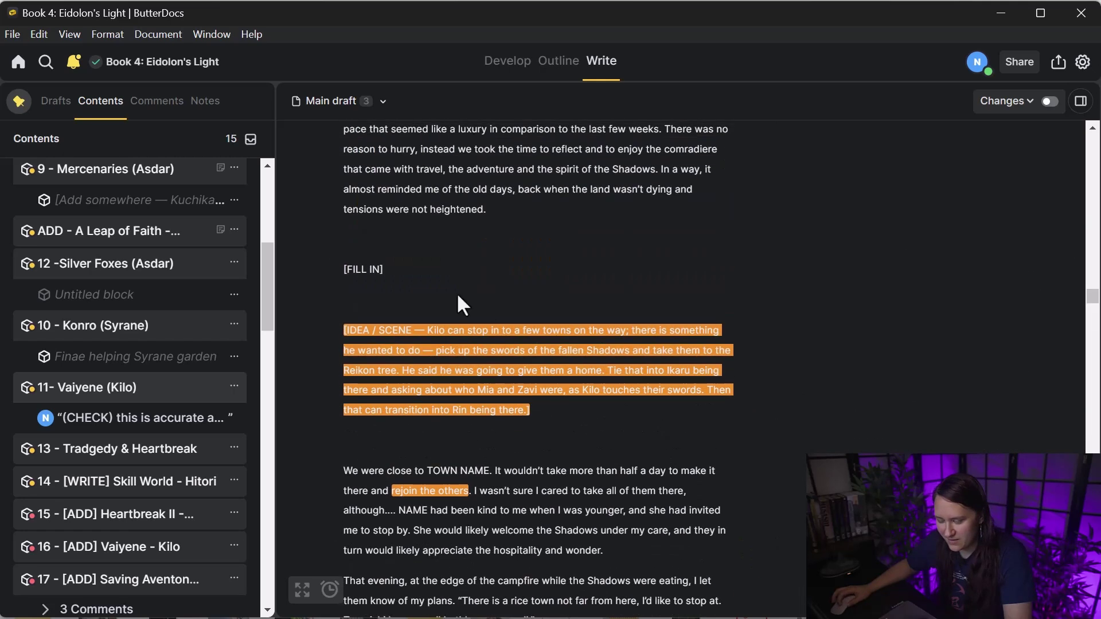
scroll(445, 277, up, 3)
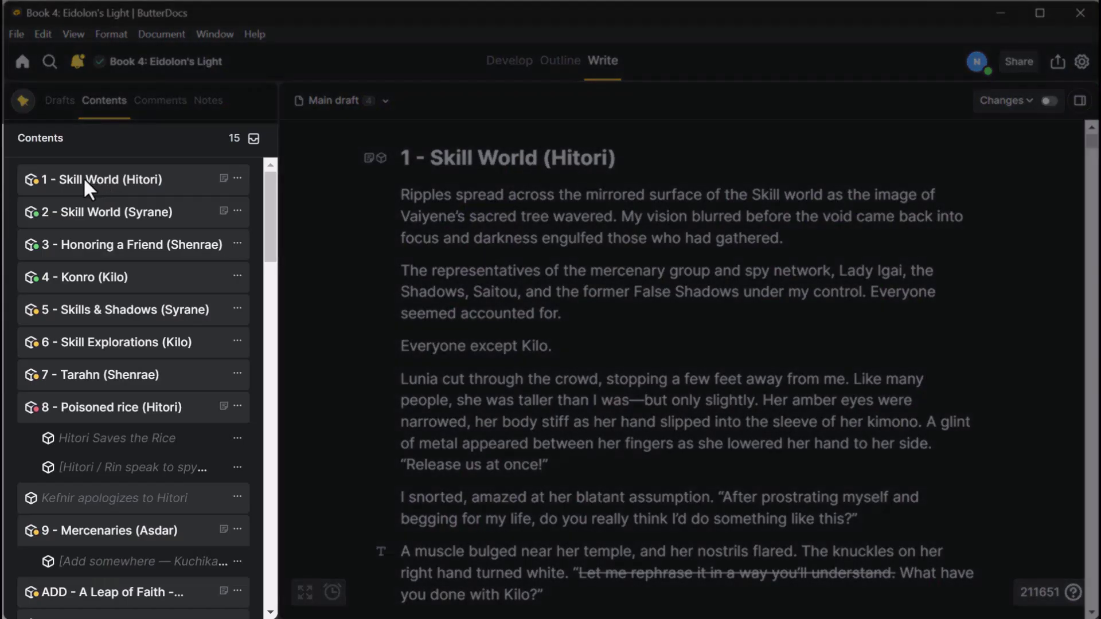
Step: Drag chapter 1 in the Contents list to sit after chapter 3
drag(91, 179, 141, 224)
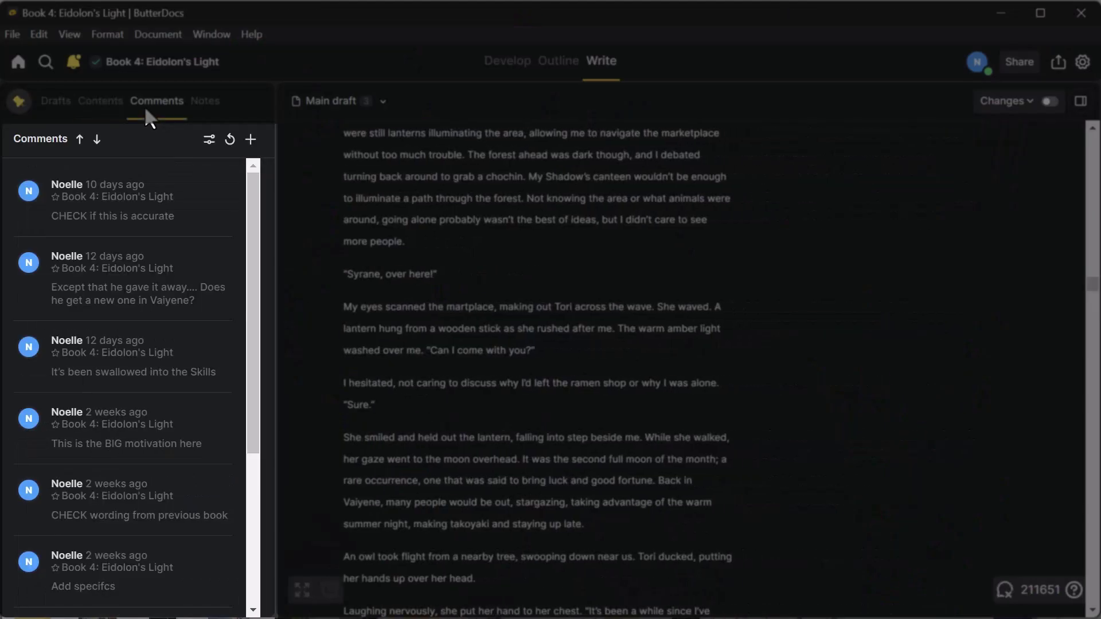
Step: Select the comment about him giving it away
click(114, 297)
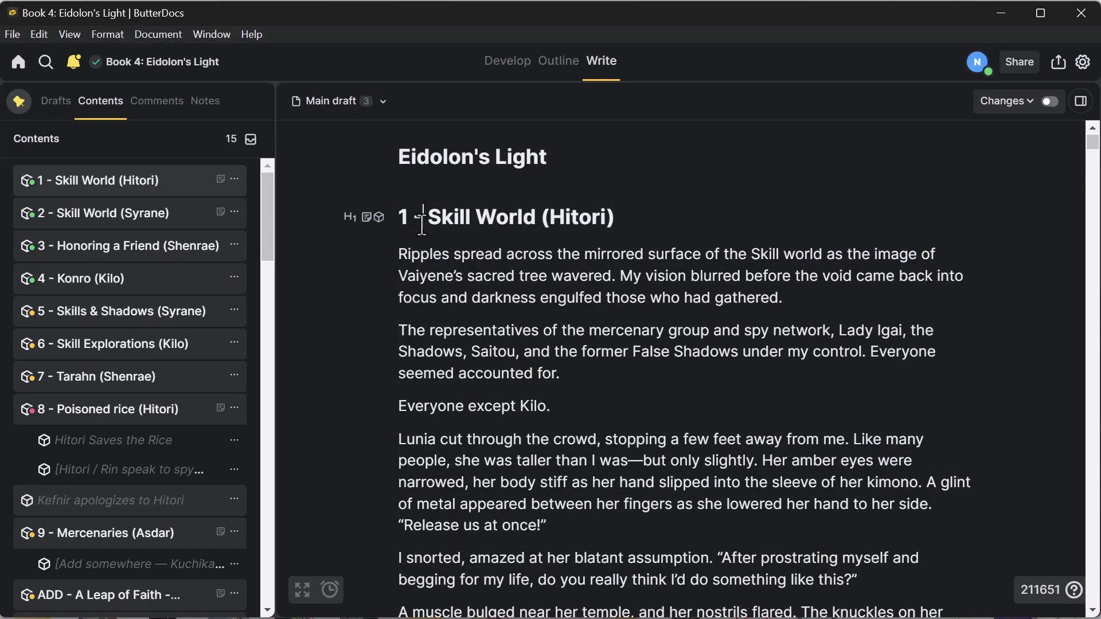
click(365, 224)
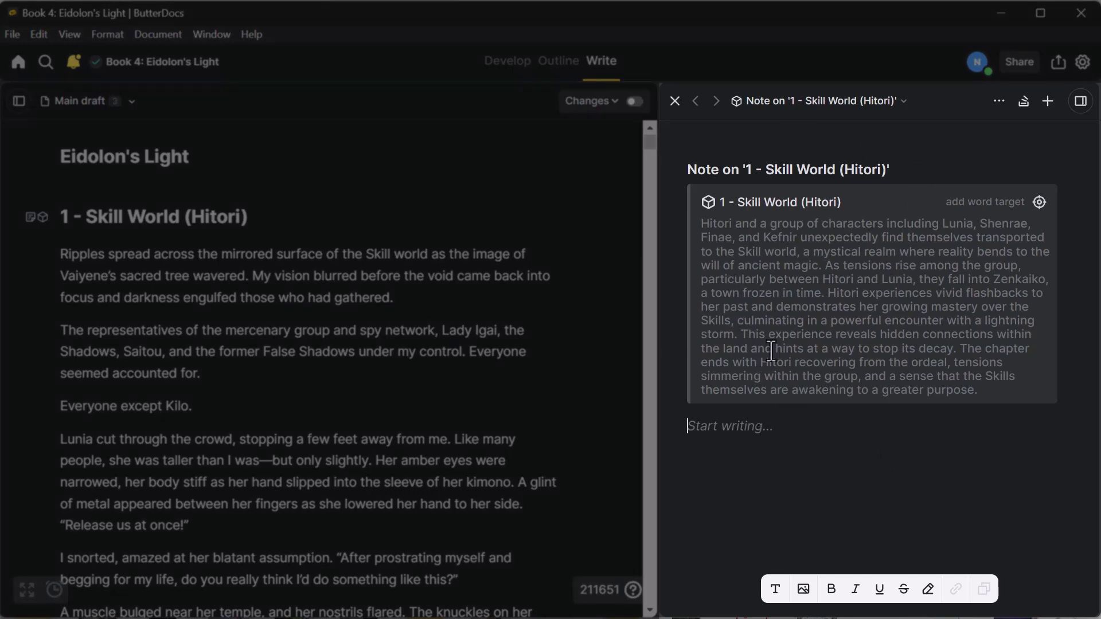
drag(702, 225, 1065, 400)
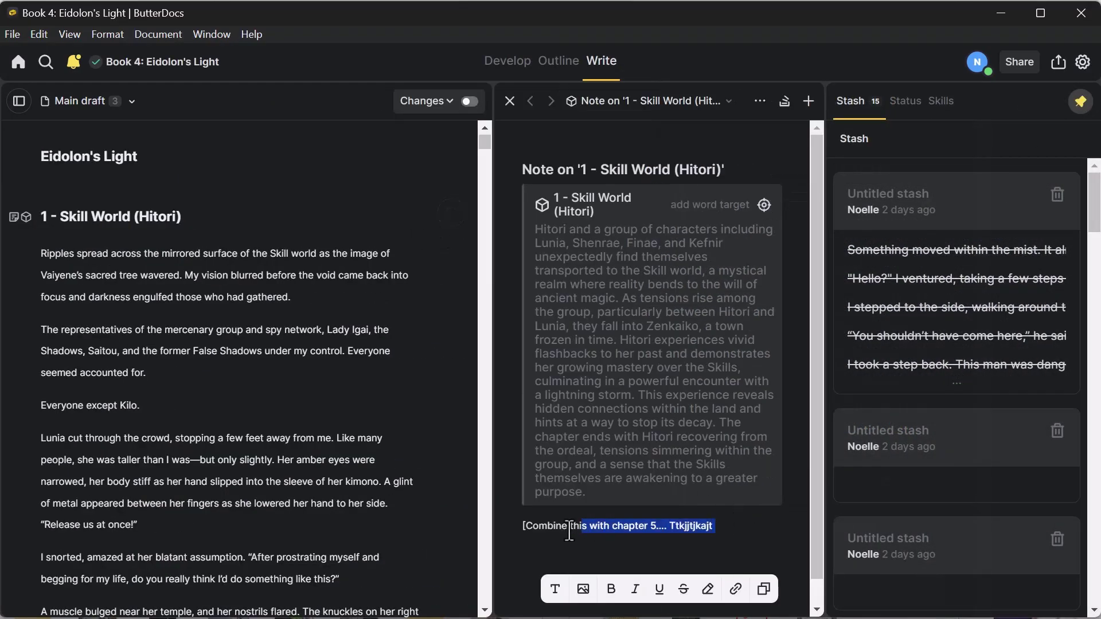
drag(570, 532, 510, 523)
key(BackSpace)
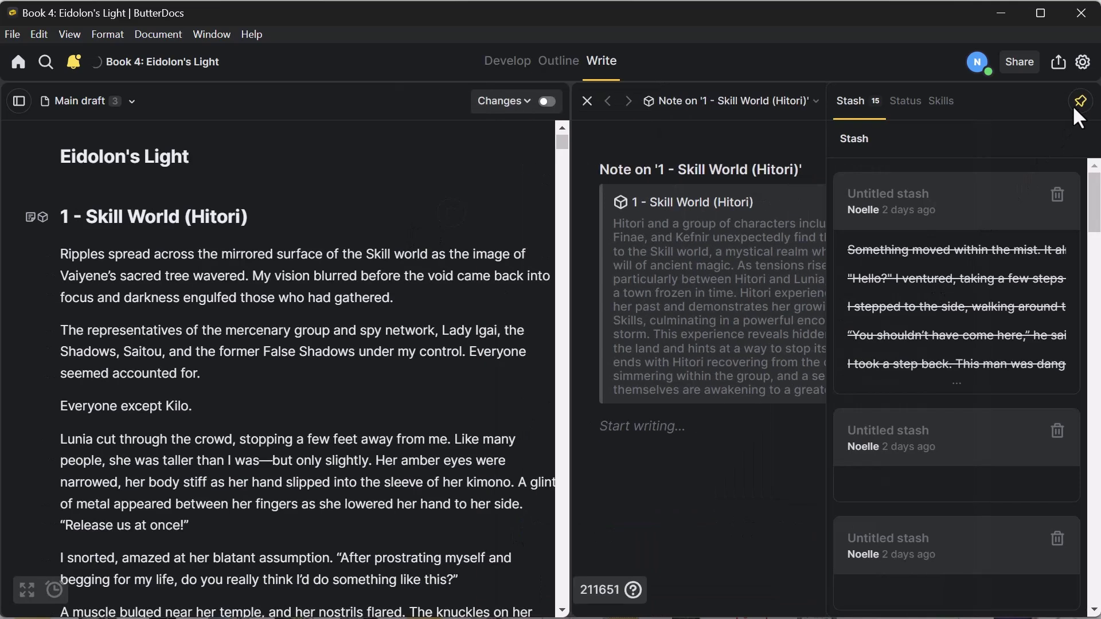
click(1074, 106)
click(674, 103)
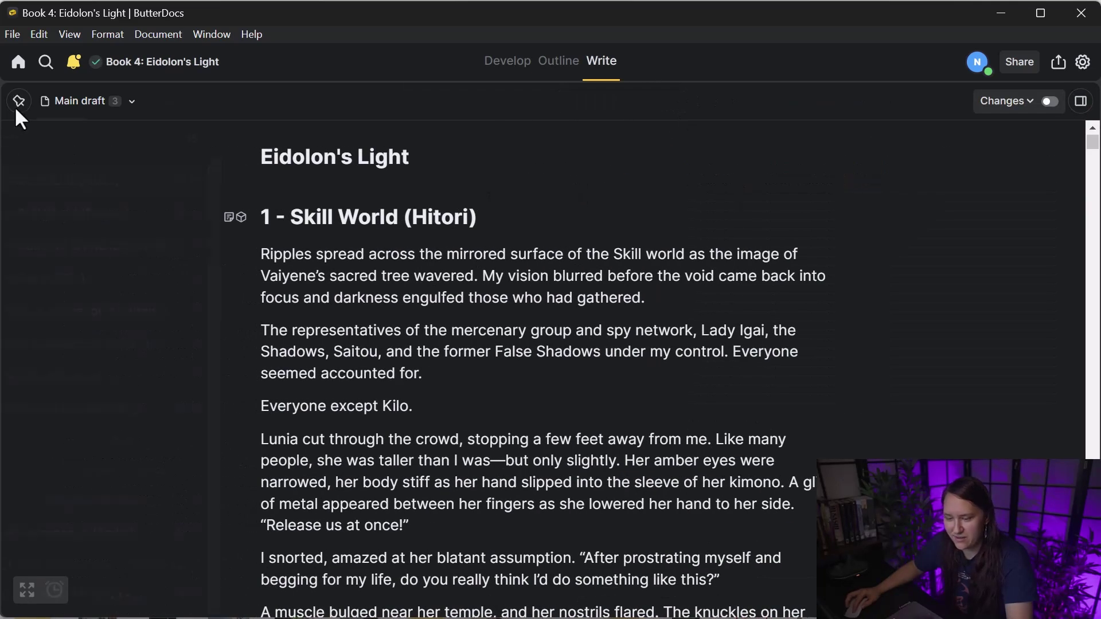
click(17, 104)
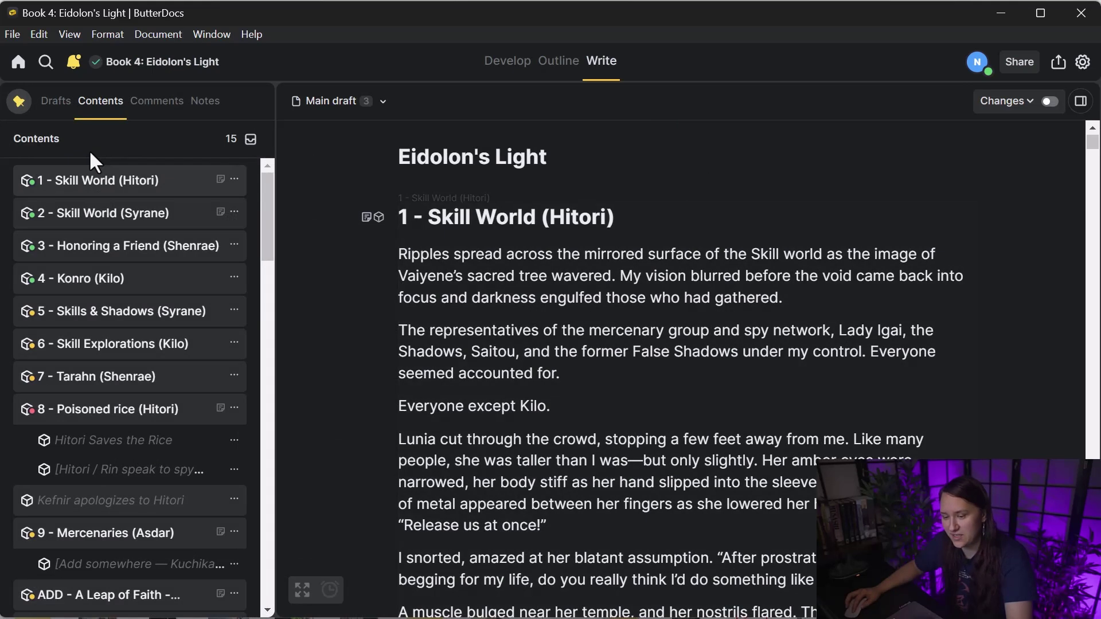
click(202, 105)
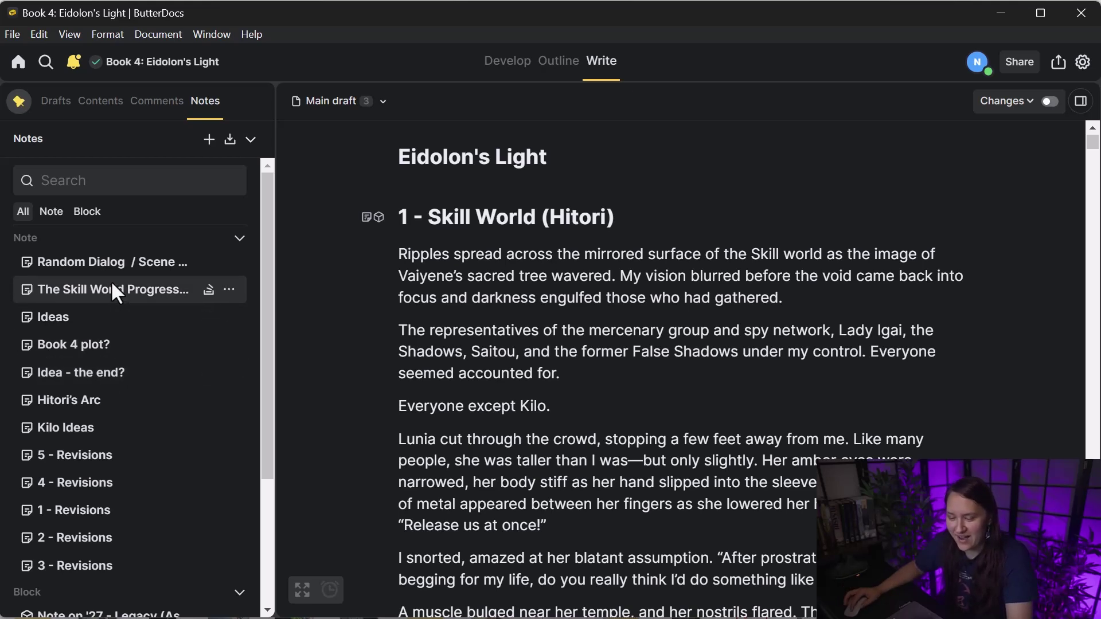
click(117, 322)
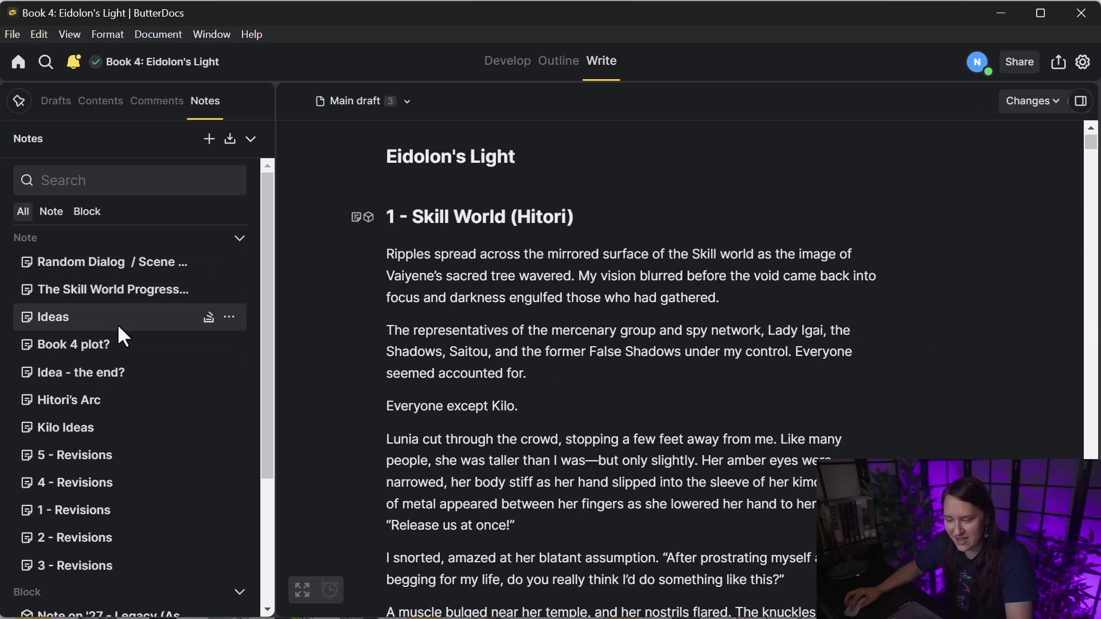
scroll(853, 295, down, 7)
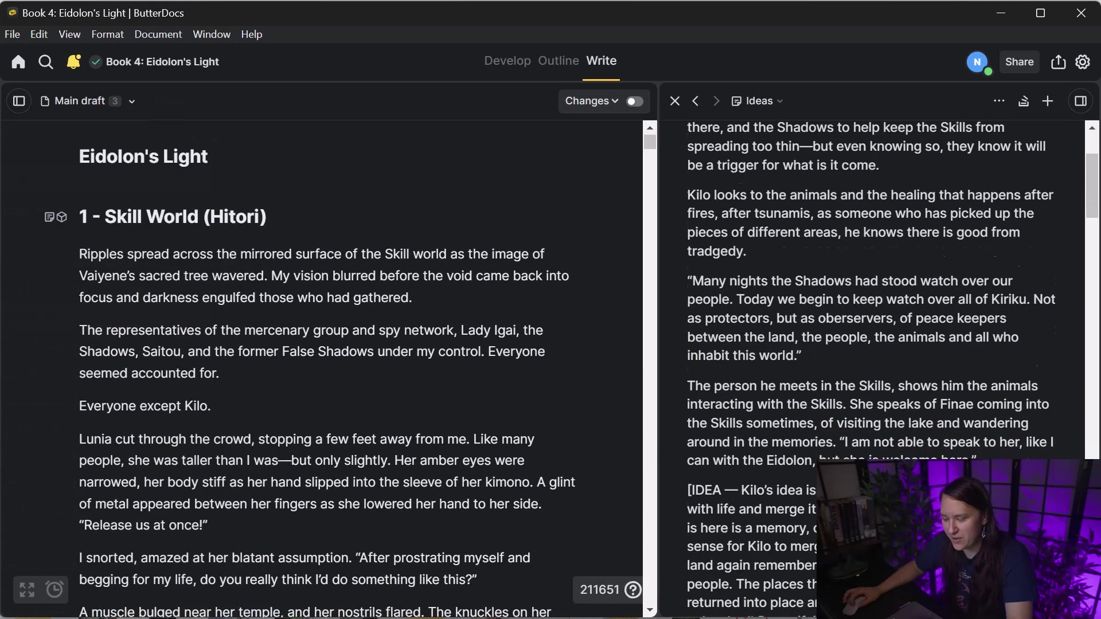
scroll(1001, 372, up, 3)
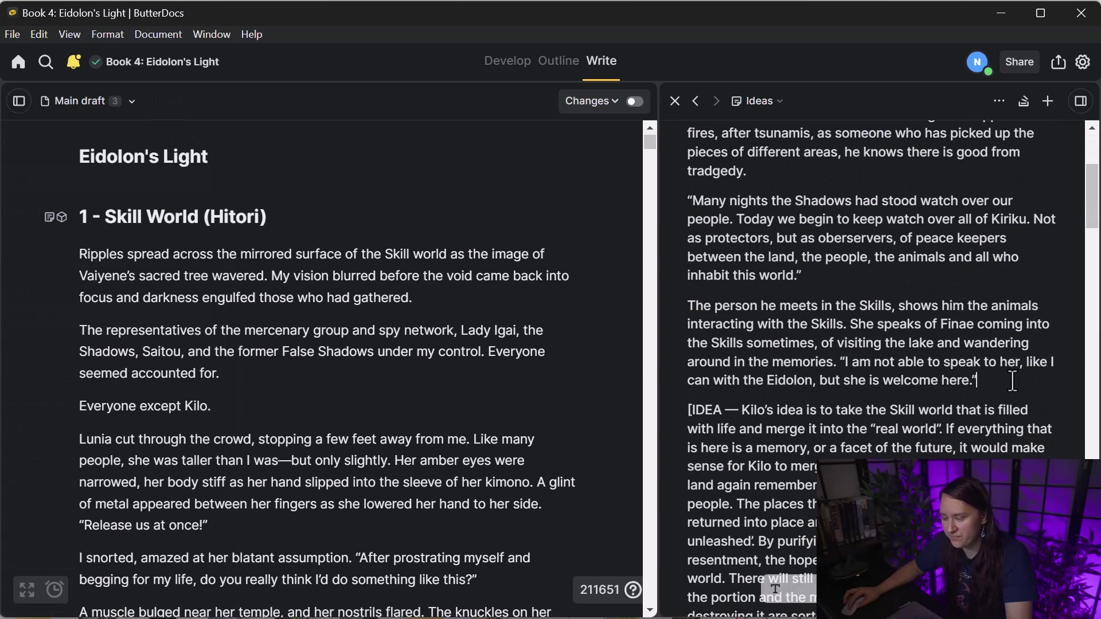
drag(1010, 380, 686, 293)
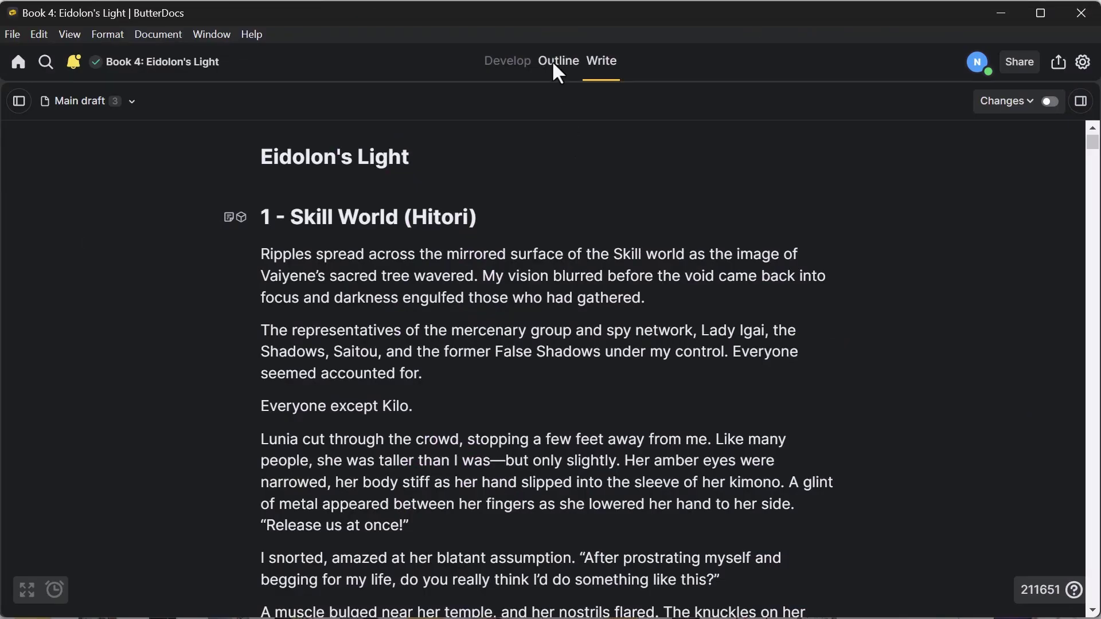
Step: Switch to the Outline board and scroll right toward the 22 - Blight (Syrane) card
click(556, 61)
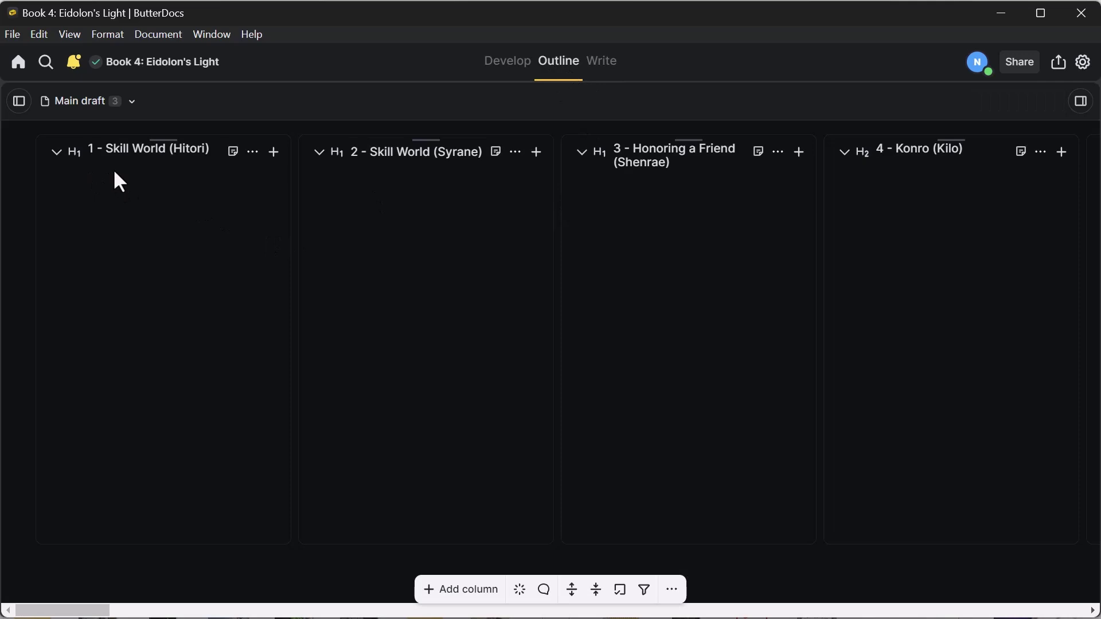
scroll(115, 180, right, 10)
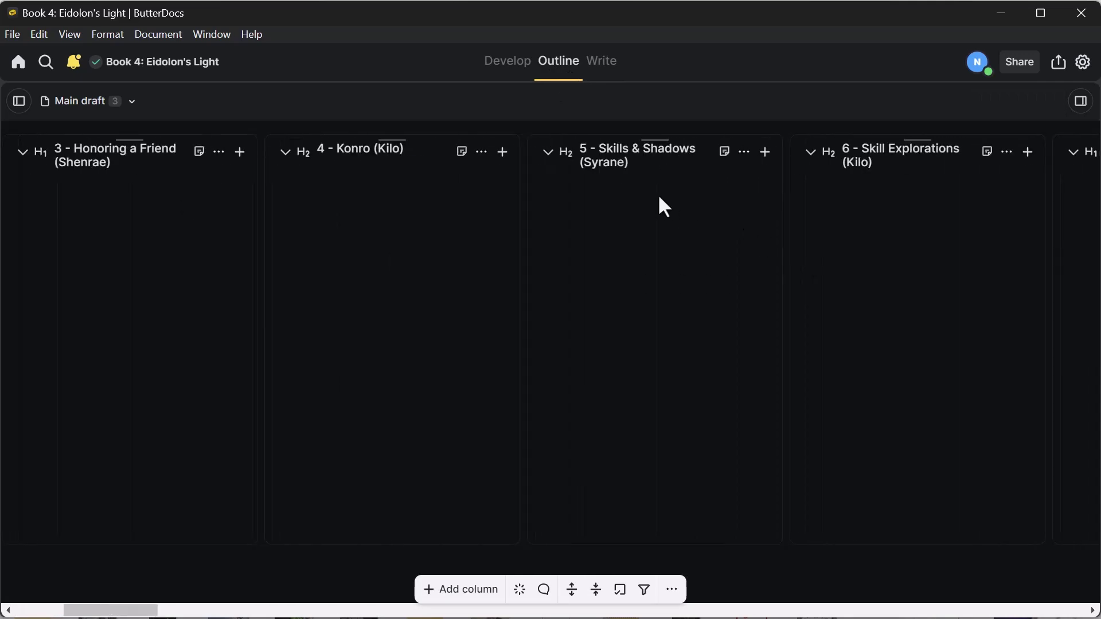
click(659, 160)
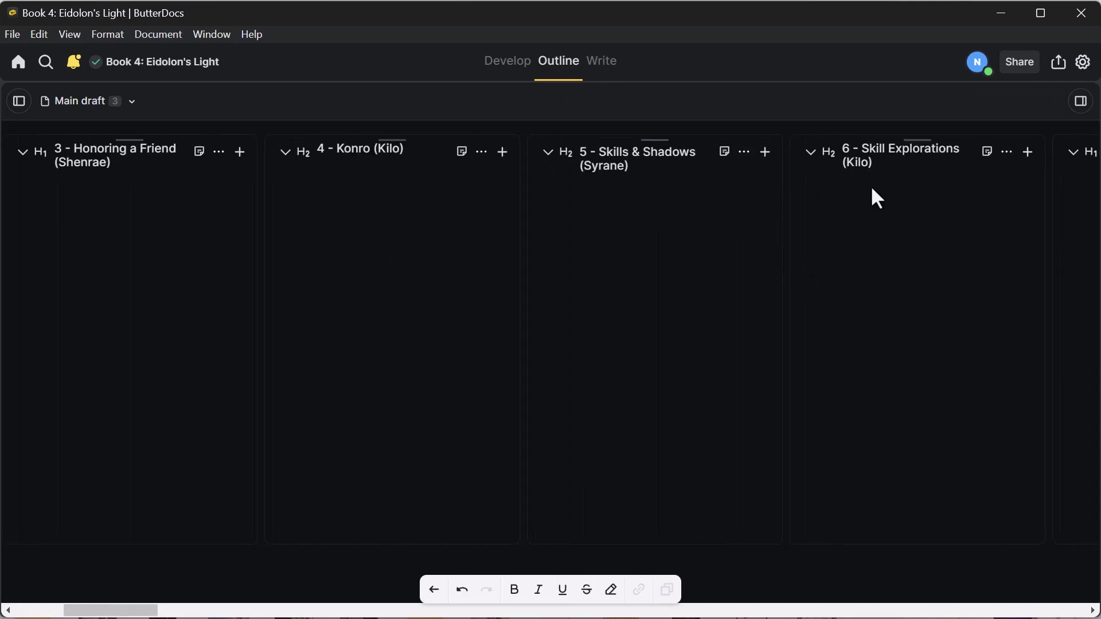
scroll(793, 270, right, 12)
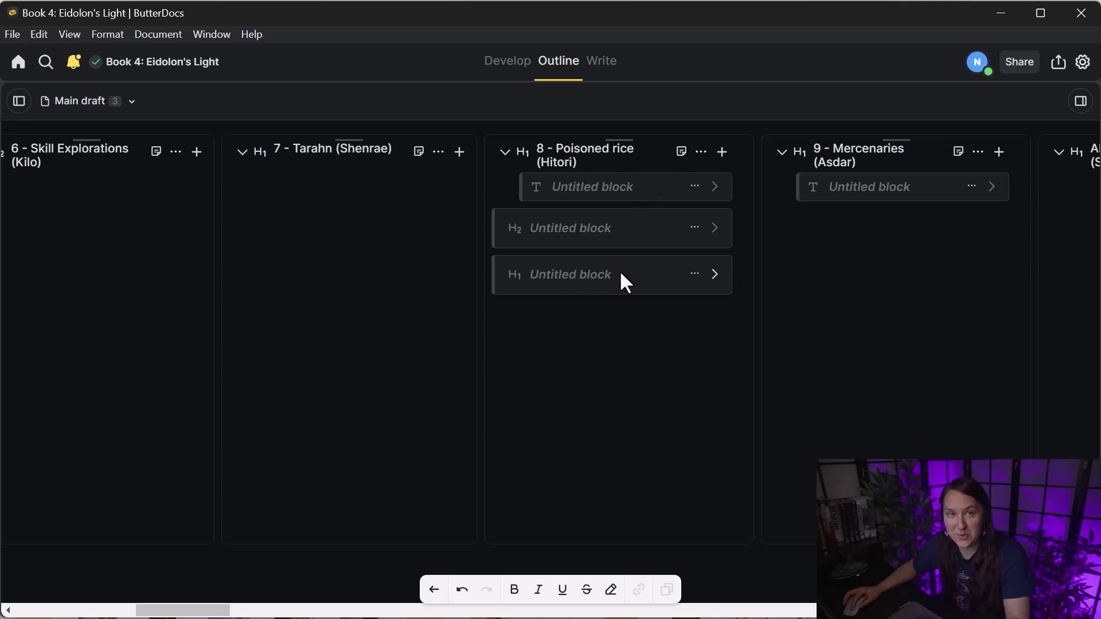
scroll(705, 253, right, 3)
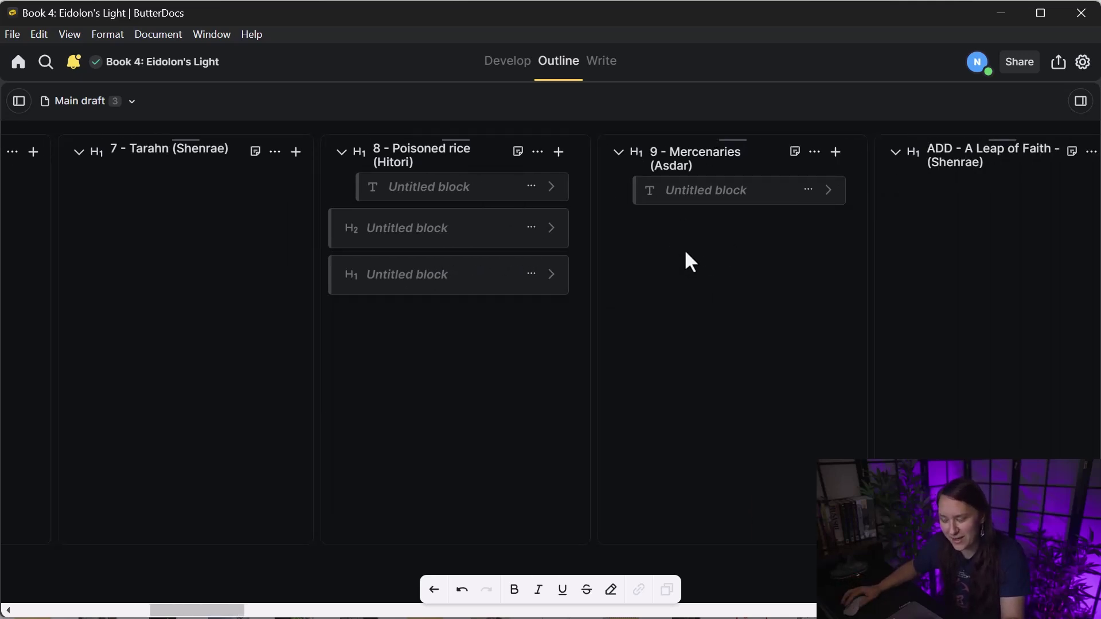
scroll(637, 241, right, 15)
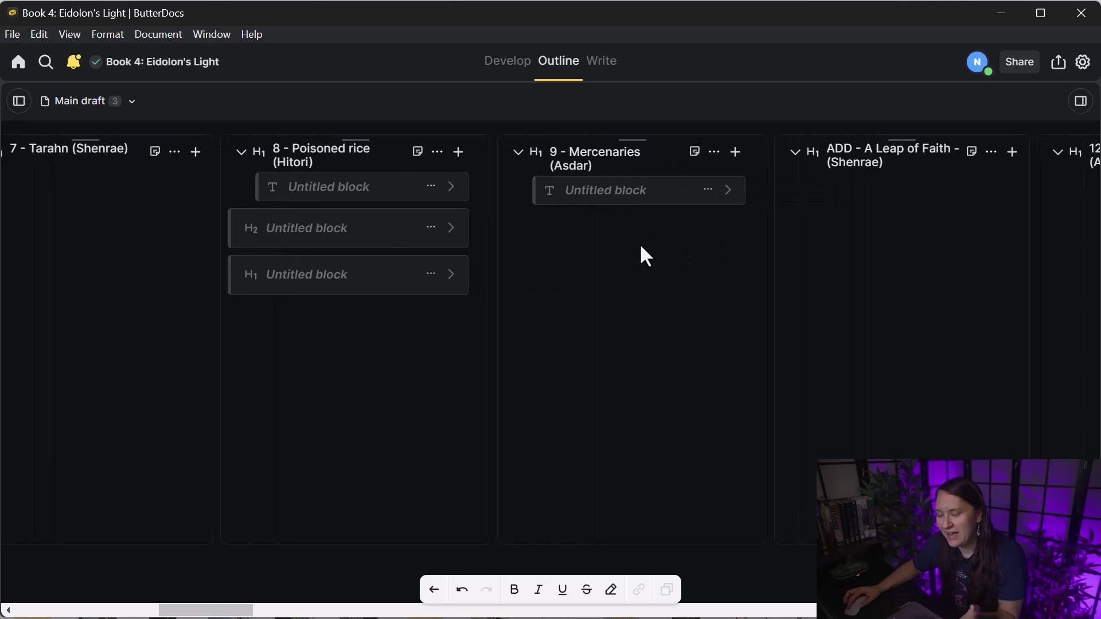
scroll(647, 251, right, 15)
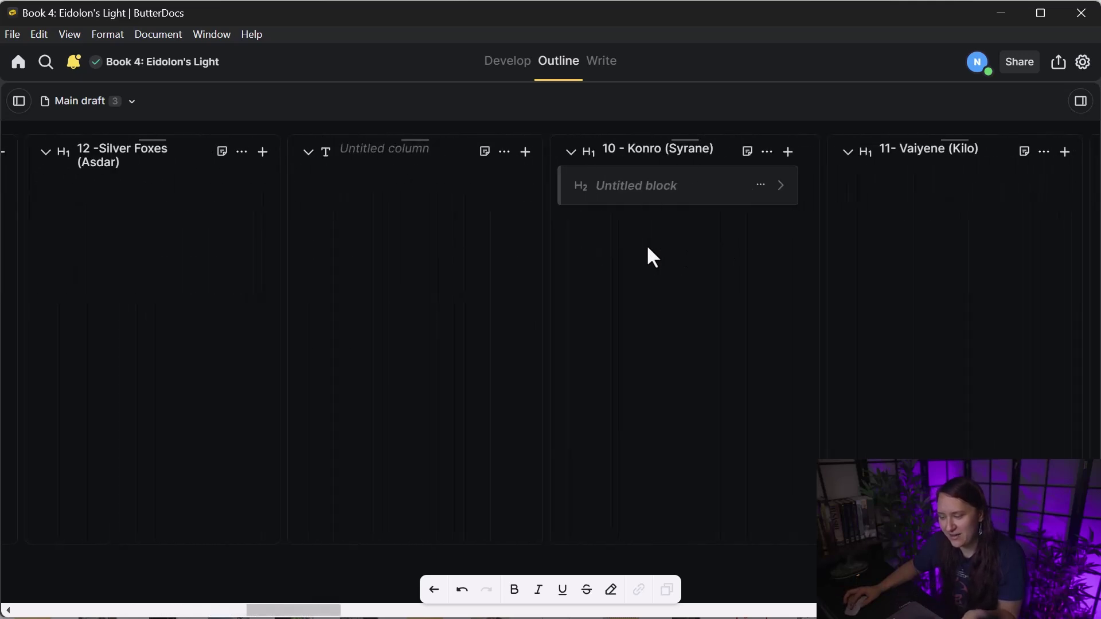
scroll(932, 229, right, 10)
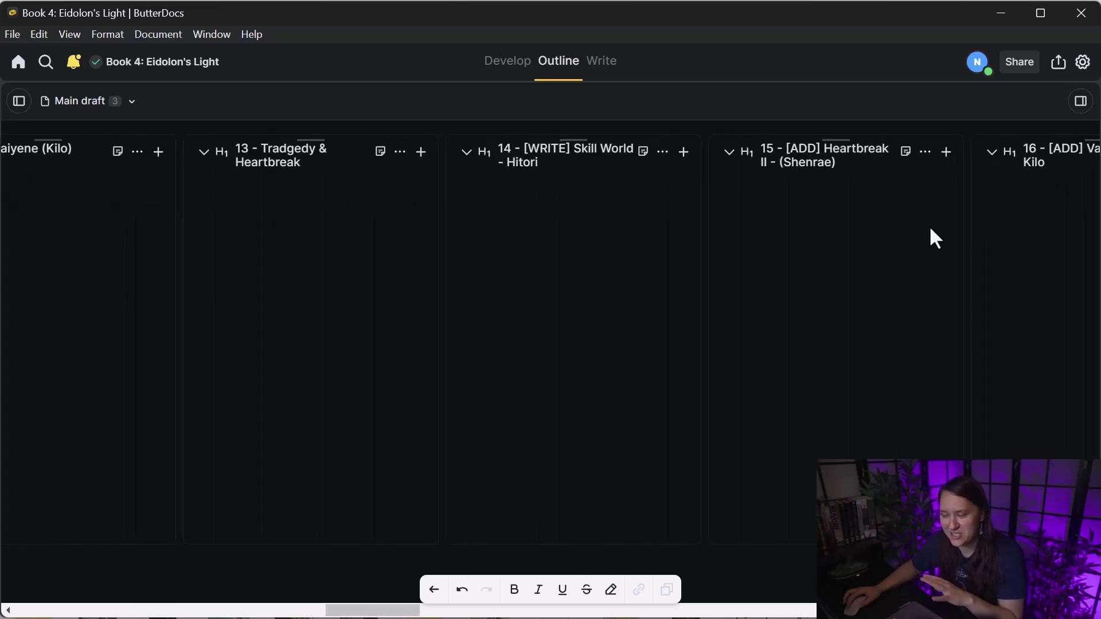
scroll(932, 226, right, 12)
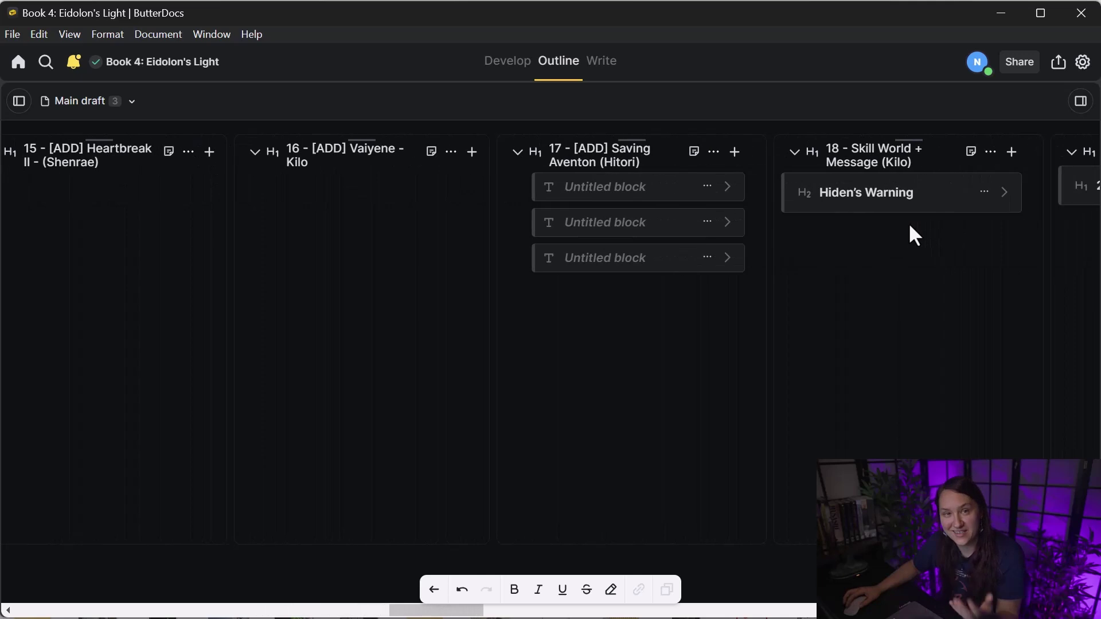
scroll(867, 342, right, 6)
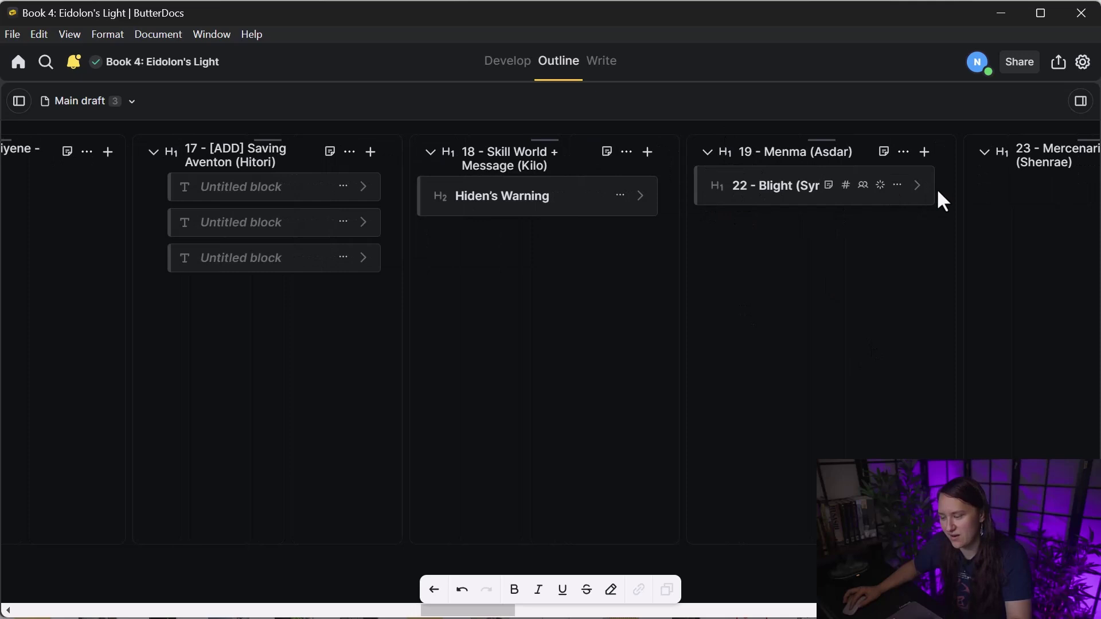
Step: Make the 22 - Blight (Syrane) card the beginning of its own column after 19 - Menma (Asdar)
click(917, 185)
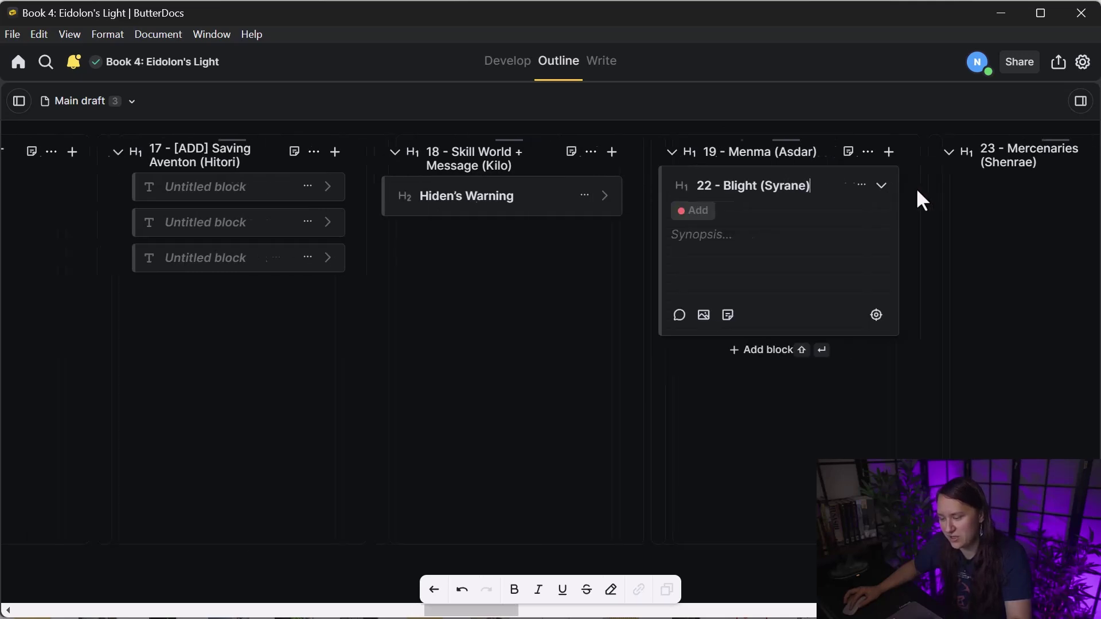
scroll(728, 198, right, 10)
click(648, 184)
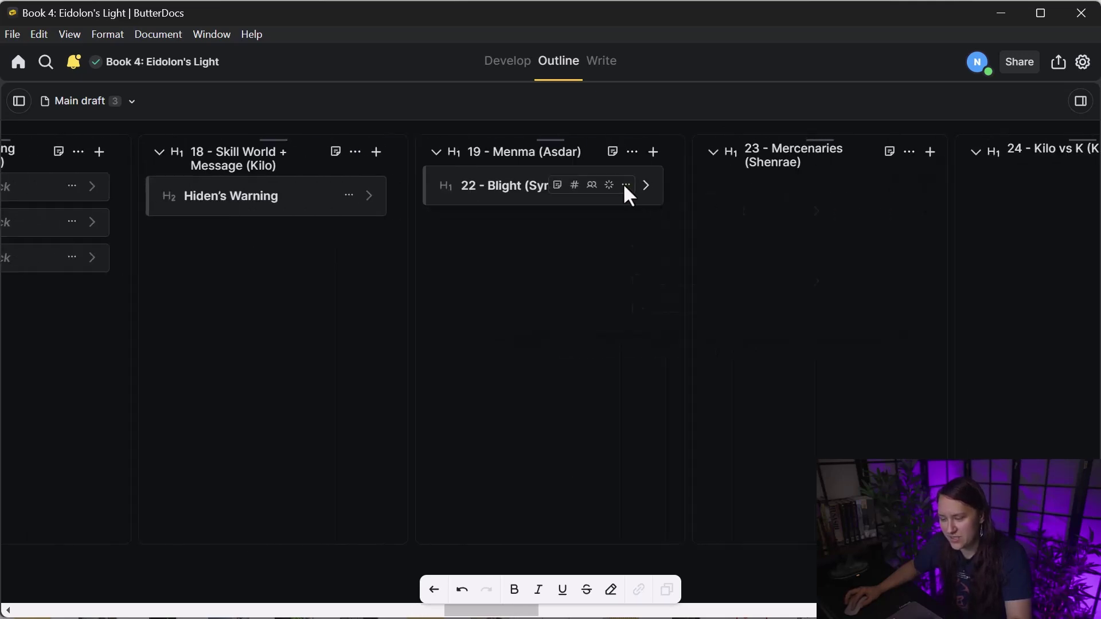
click(625, 185)
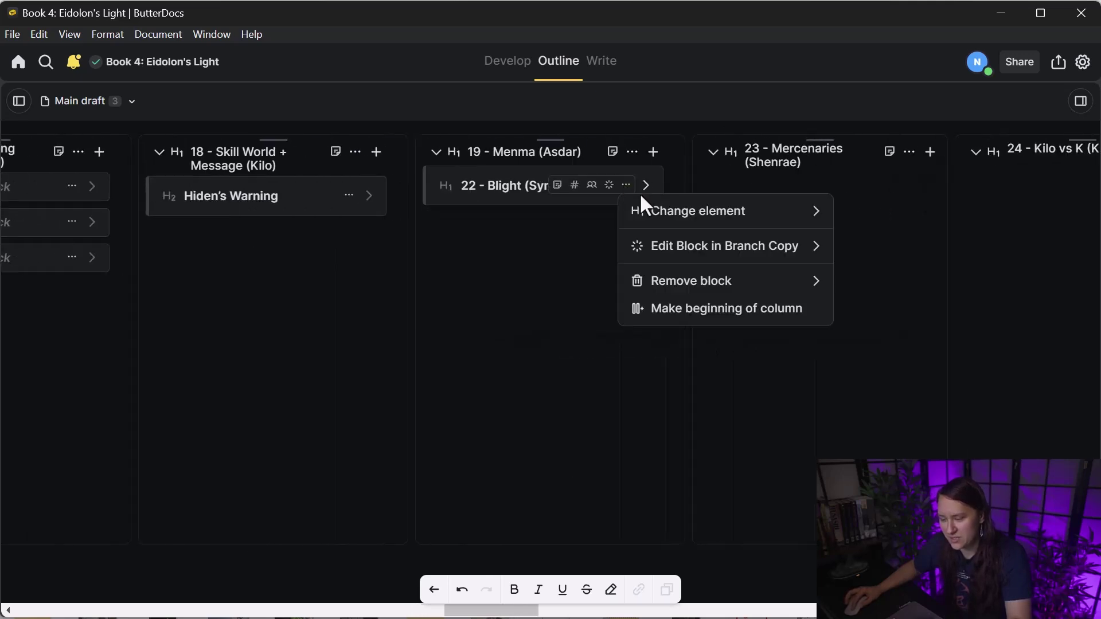
click(732, 315)
scroll(945, 217, right, 1)
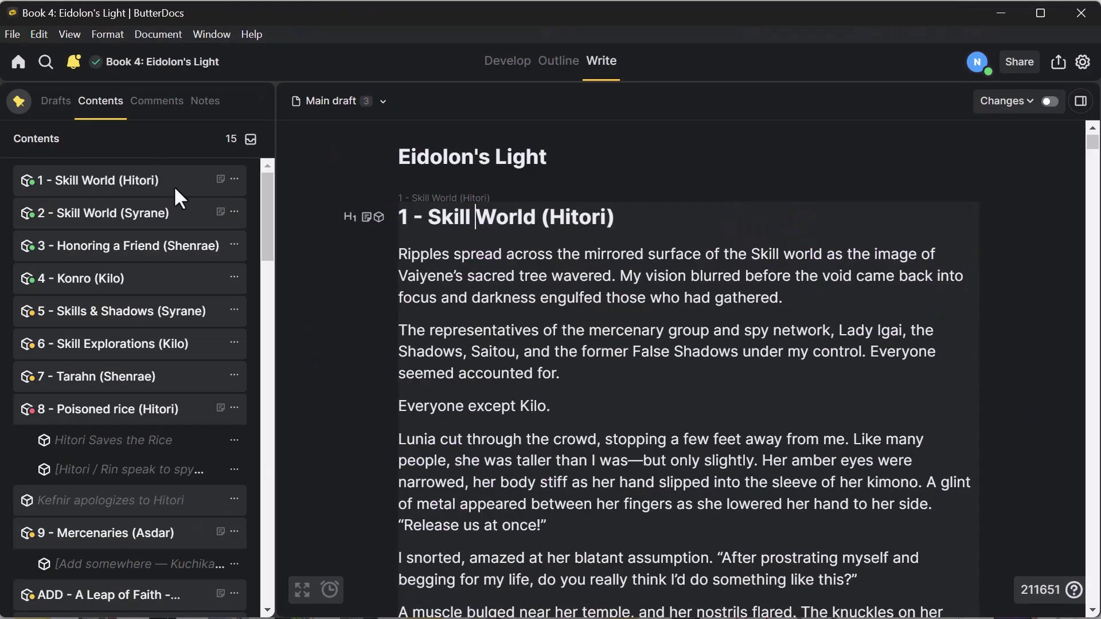
Step: Create a private branch copy of chapter 1, Skill World (Hitori), with Edit Block in Branch Copy
right_click(179, 189)
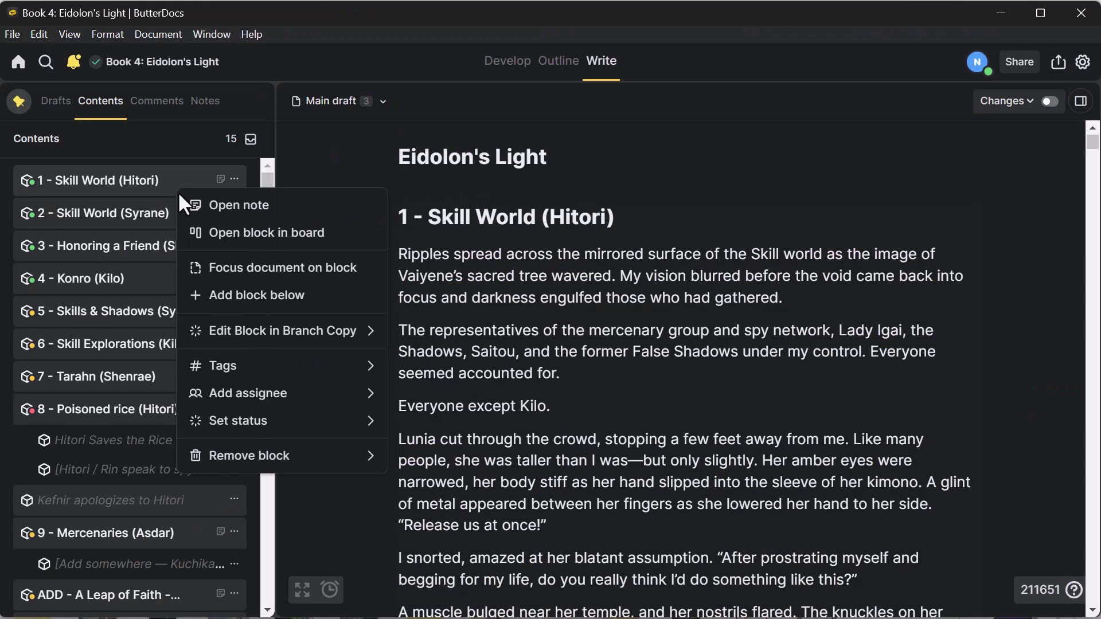
mouse_move(290, 339)
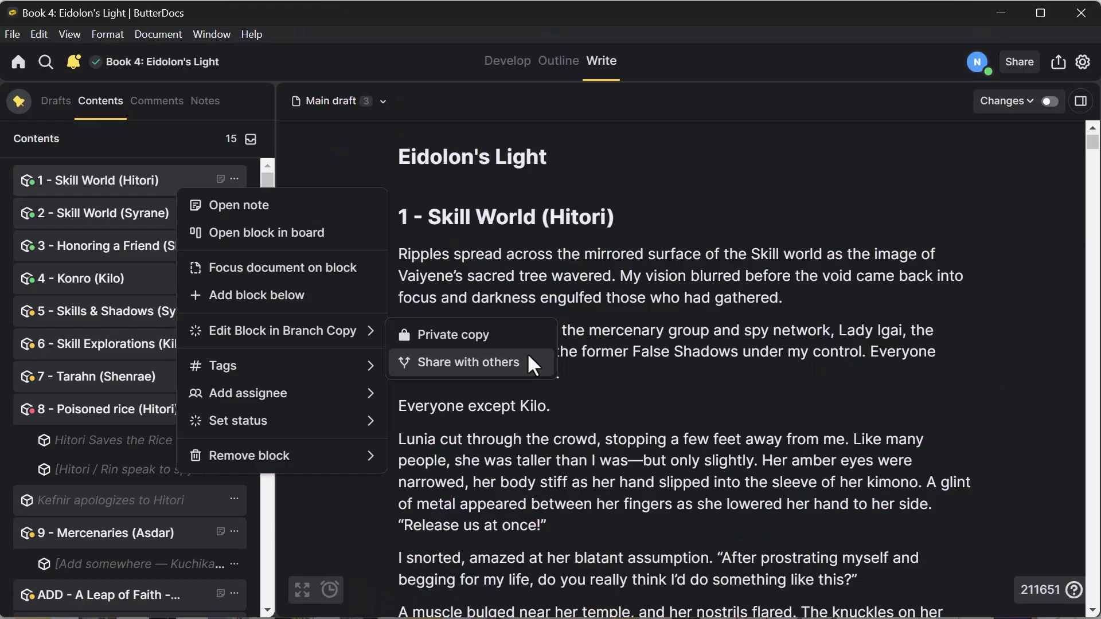
click(491, 337)
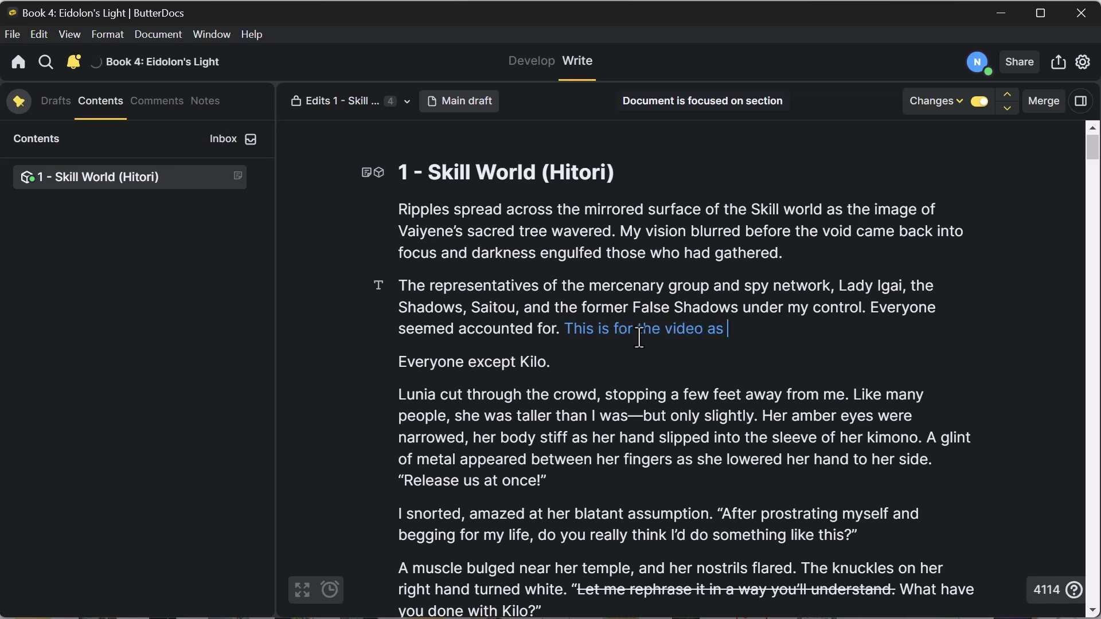
Step: Finish the sentence with 'an example', hide change marks, then show them By writer again
text(an example.)
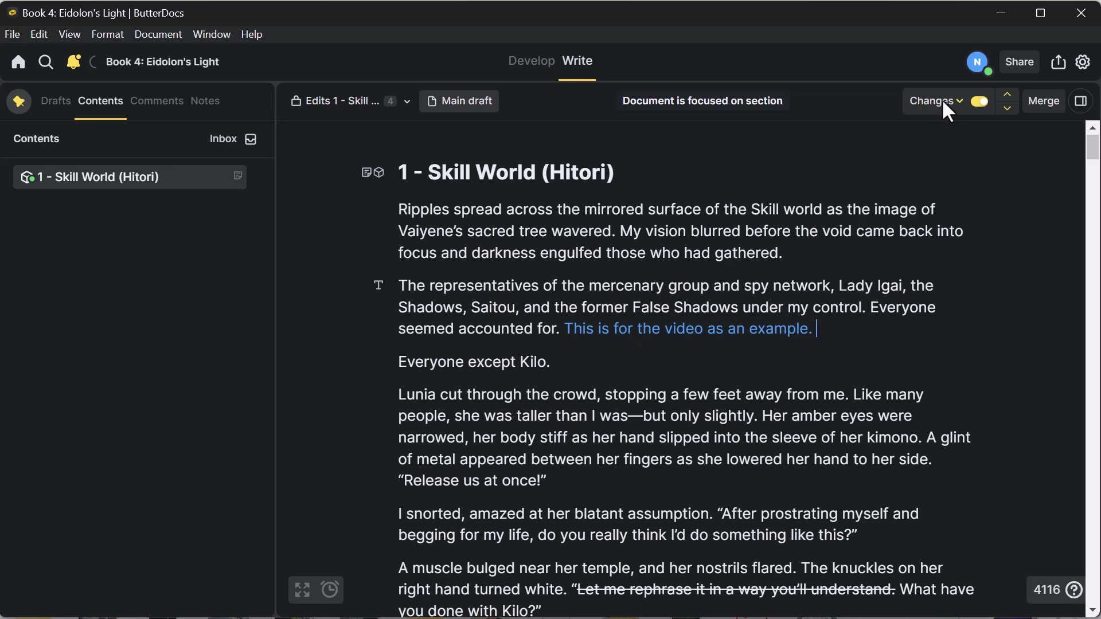
click(943, 103)
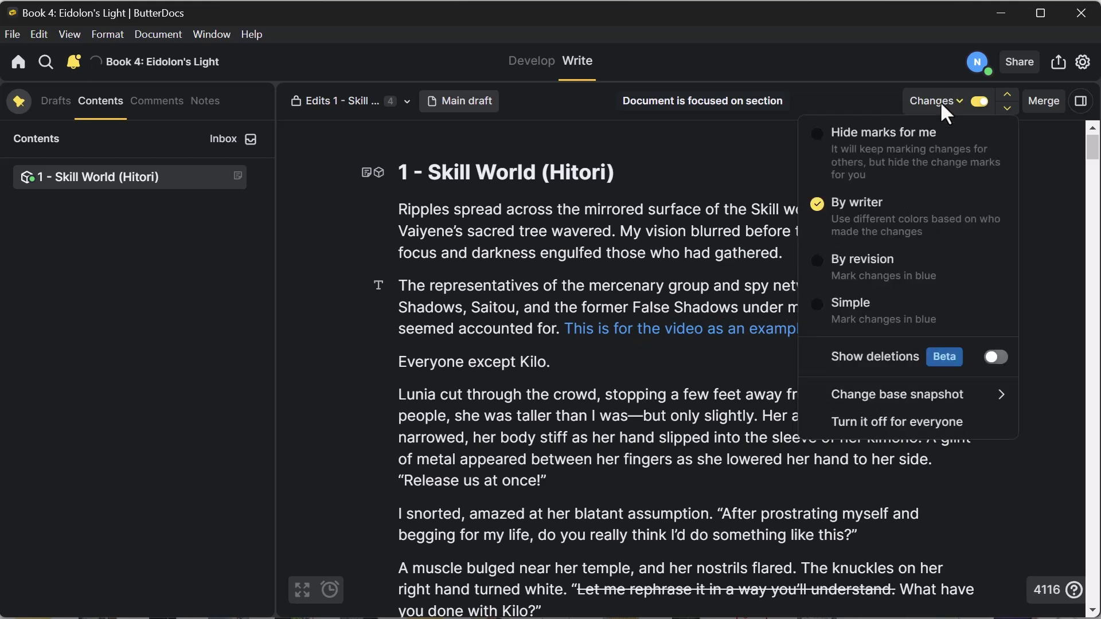
click(928, 147)
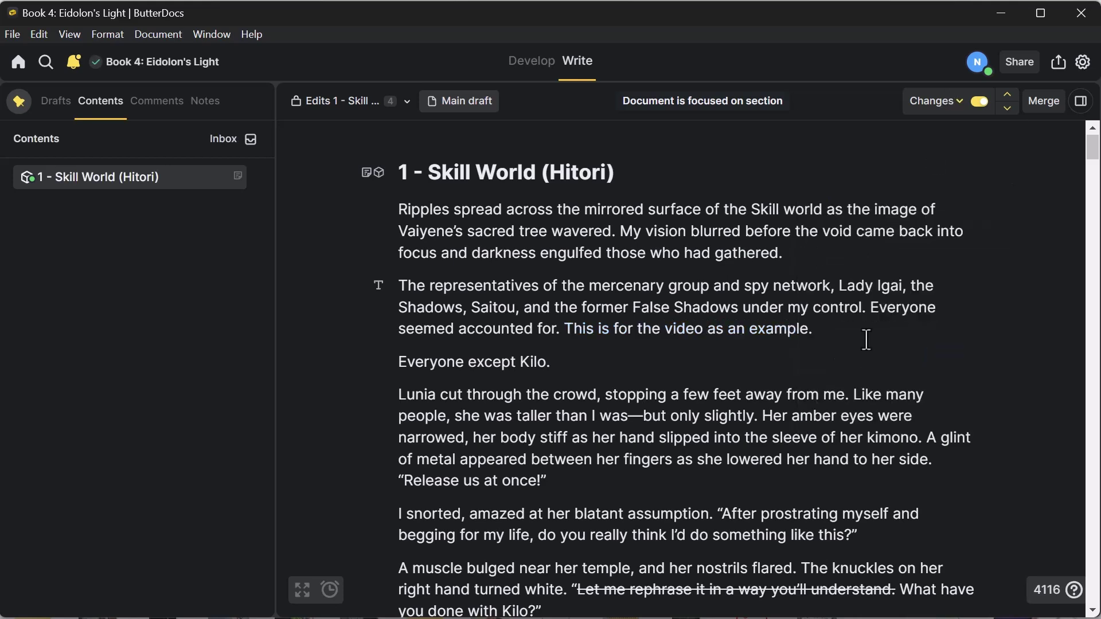
click(941, 108)
click(989, 221)
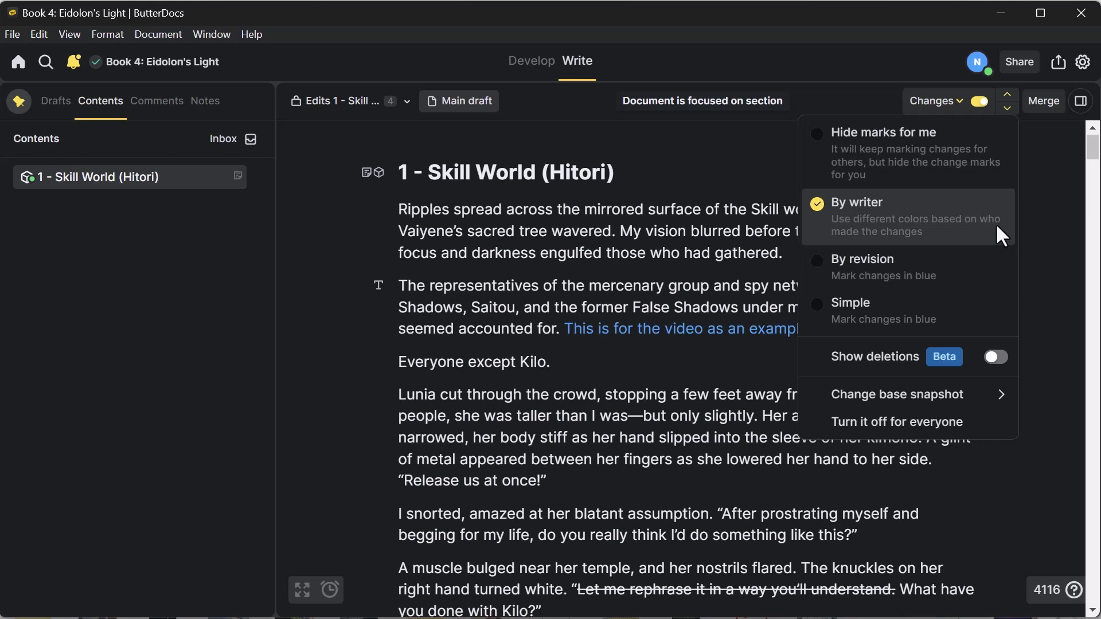
click(1042, 149)
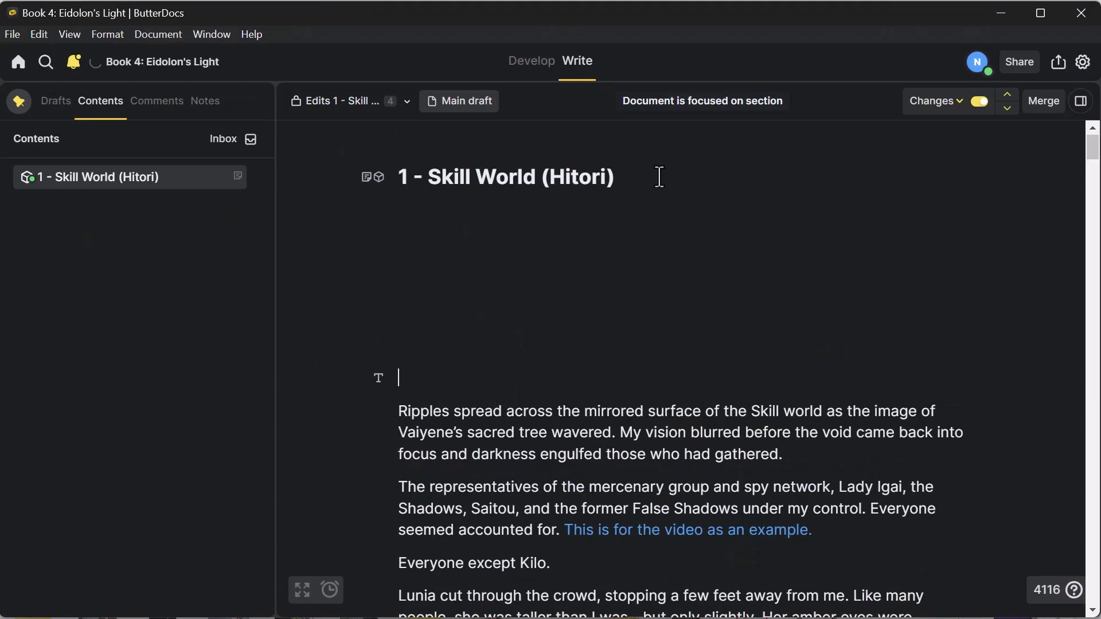
Step: Add paragraphs 'This is a paragraph and there are words.' and 'This is anotherp paragraph.' under the title
click(615, 214)
text(This is a paragraph)
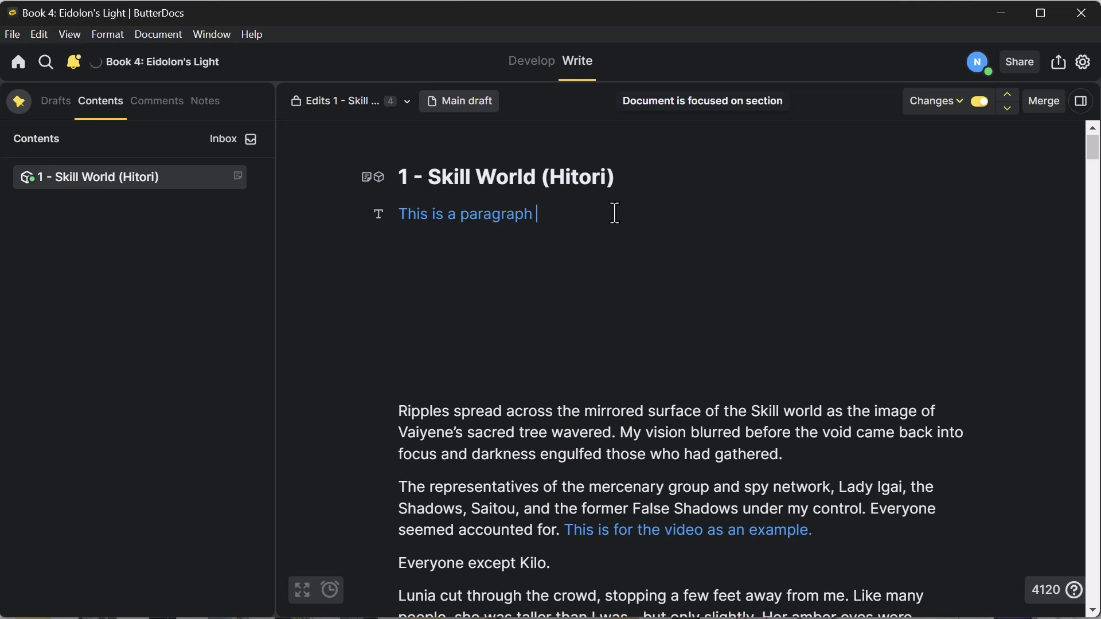
text( and there are w)
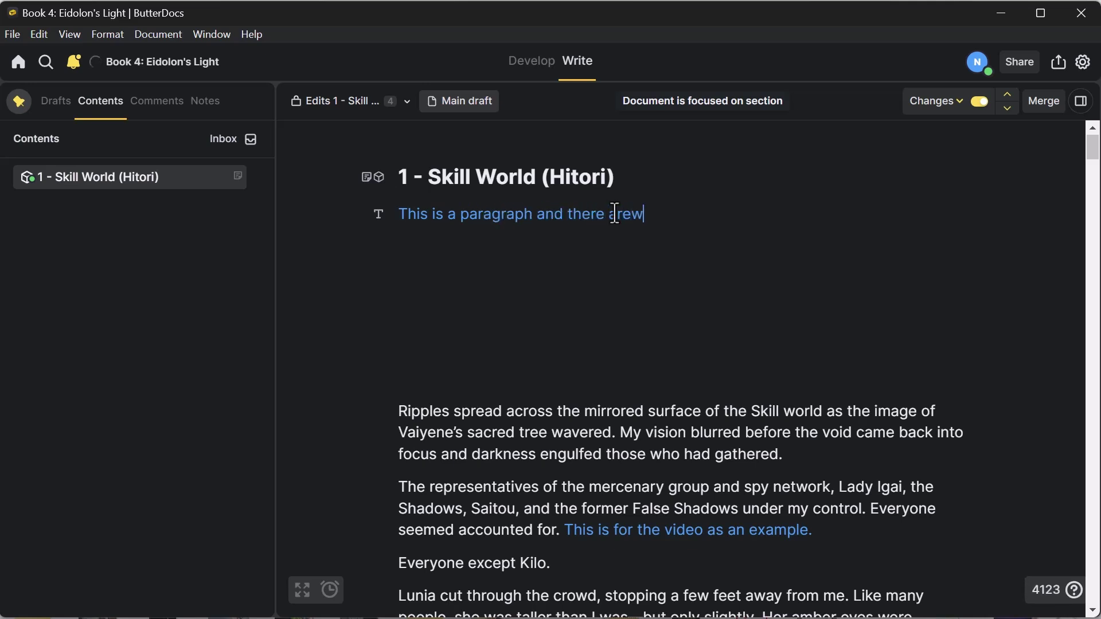
text(ords.)
key(Return)
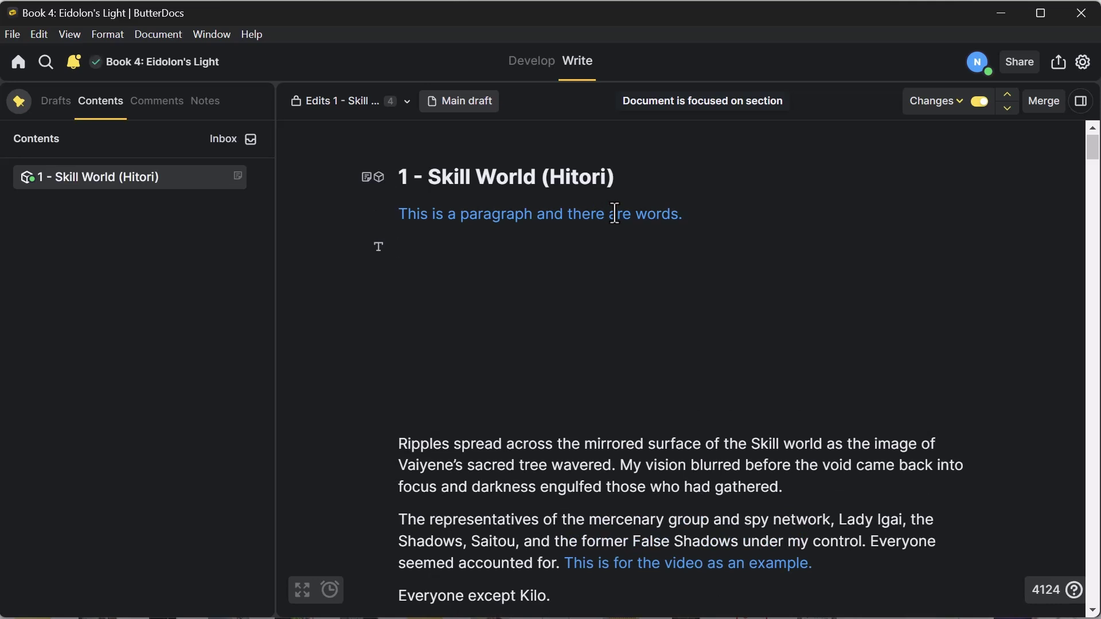
text(This is anotherp)
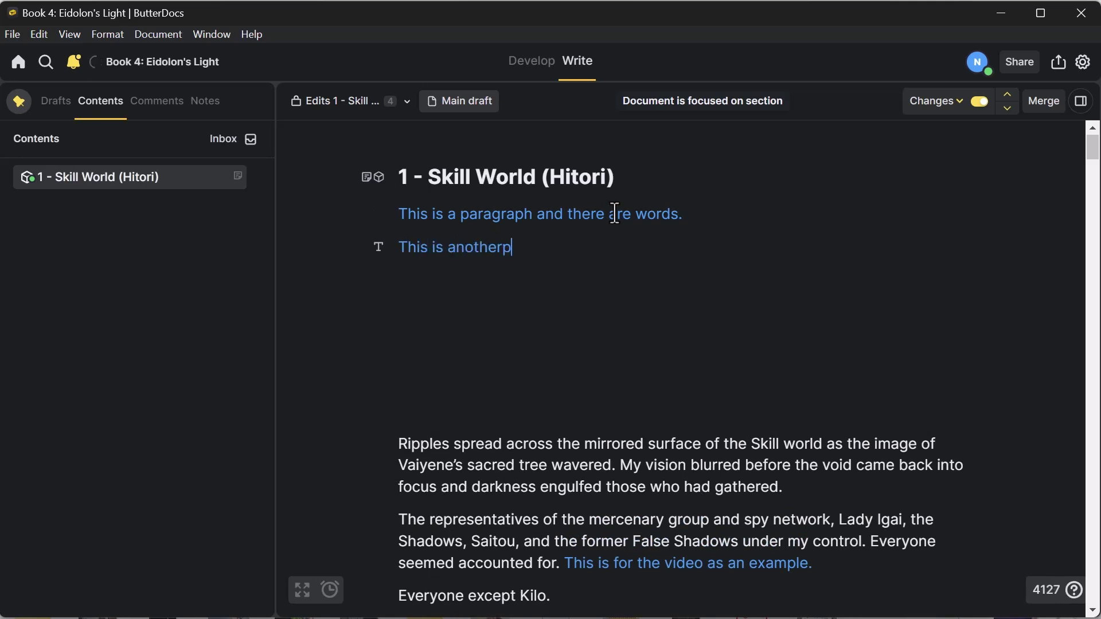
key(BackSpace)
text( paragrap)
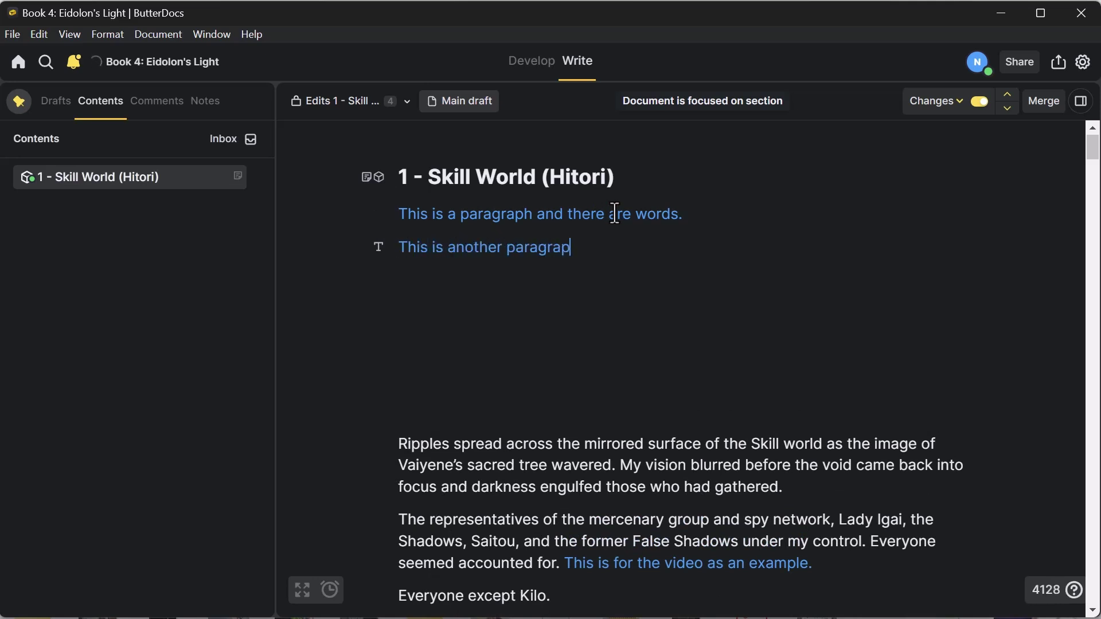
text(h.)
key(Return)
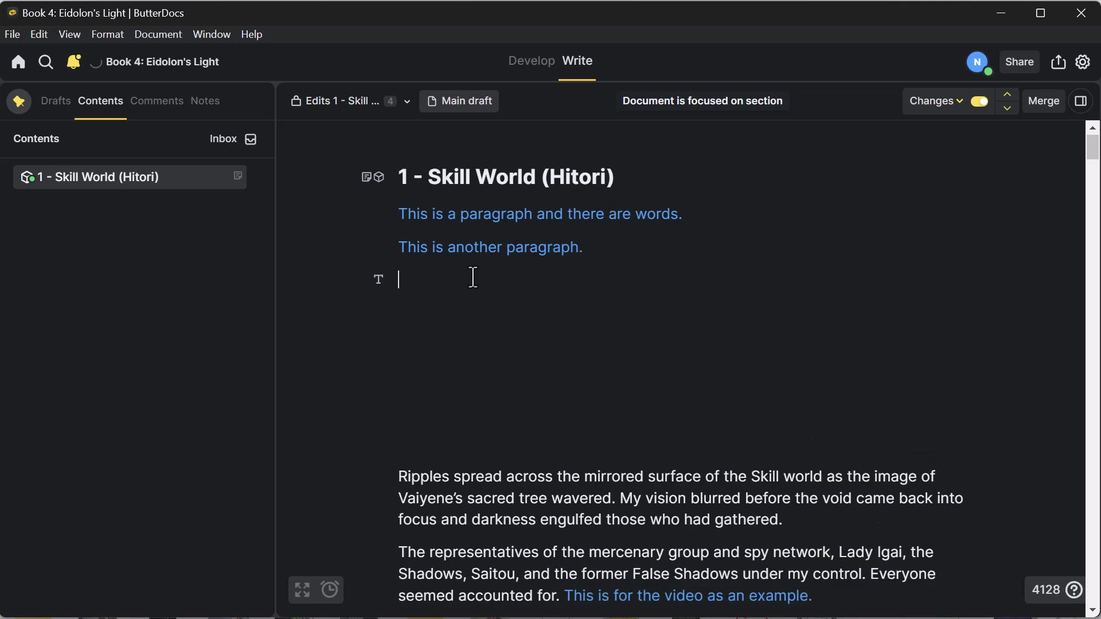
Step: Turn the empty line below into a Heading 2, then revert it to plain text
click(379, 280)
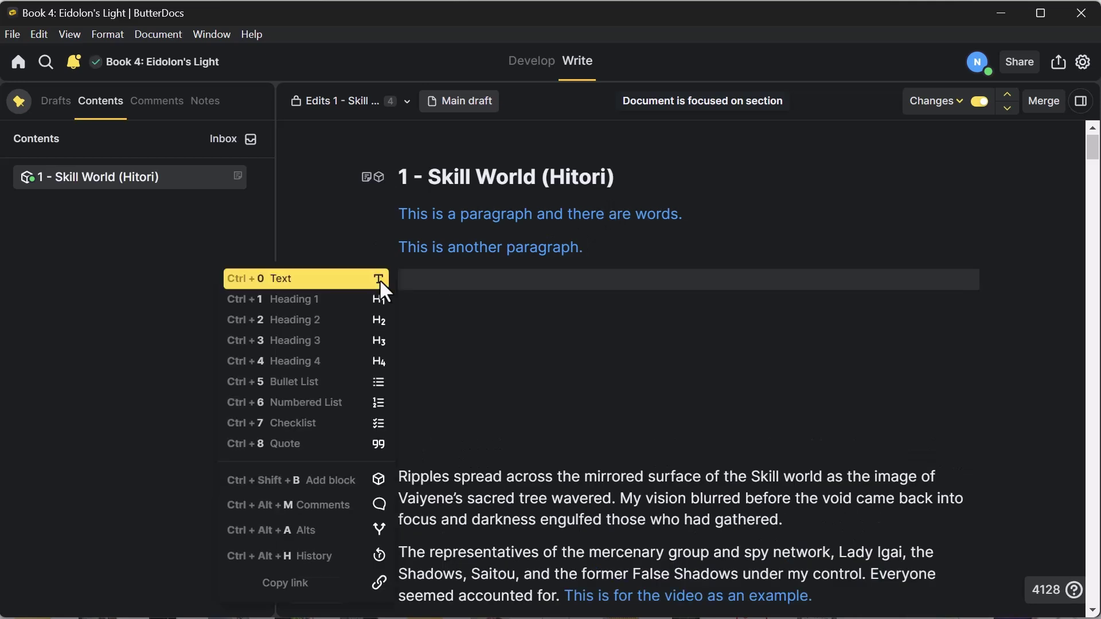
click(318, 318)
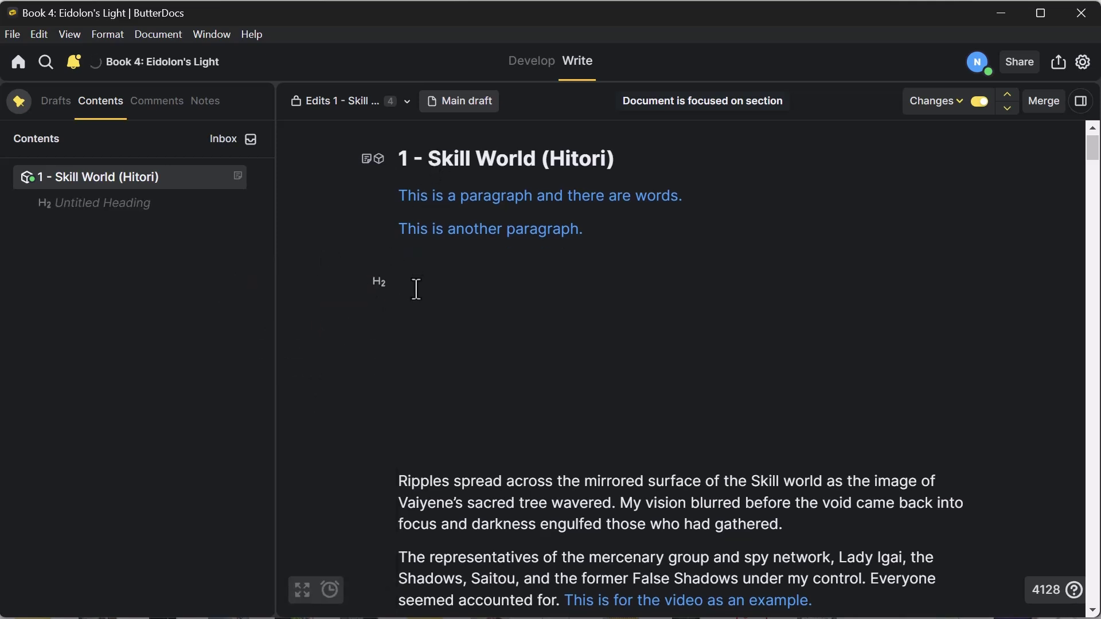
click(377, 282)
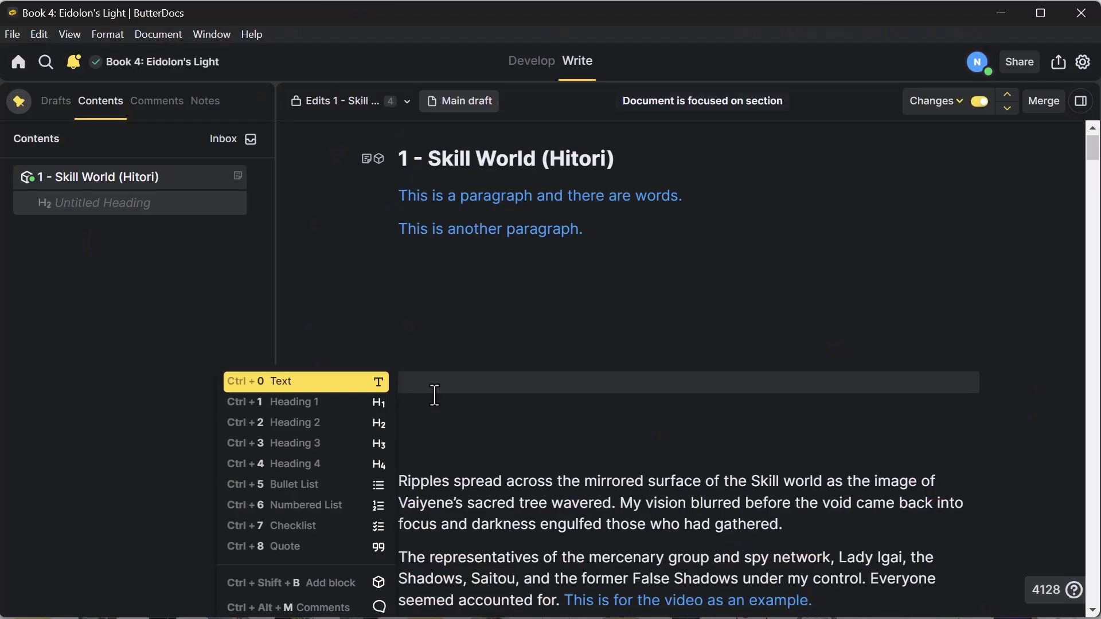
click(380, 390)
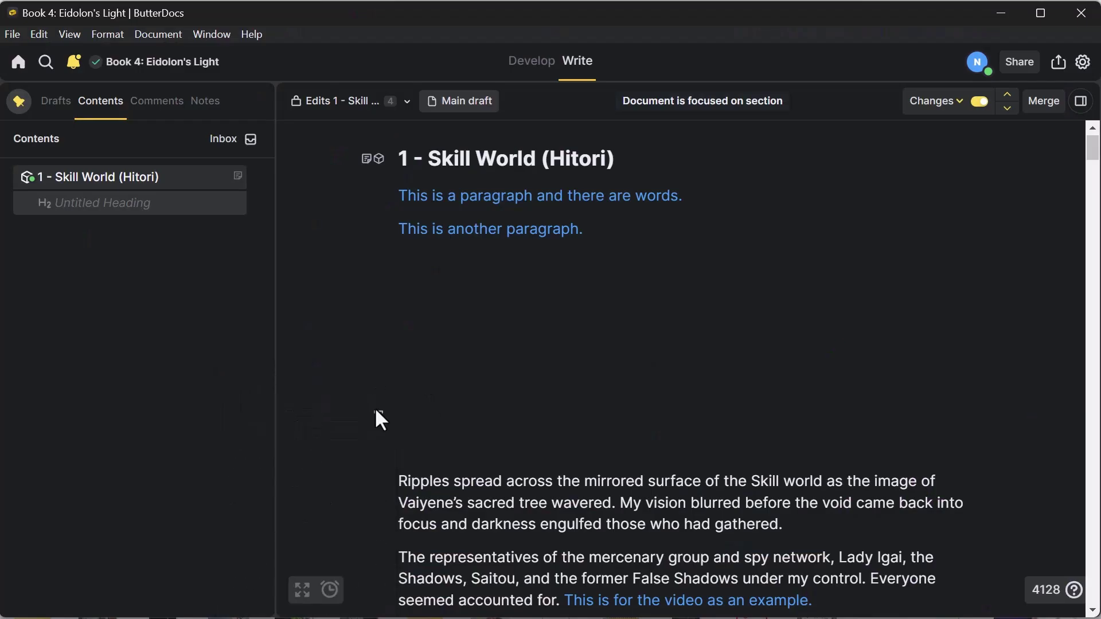
click(375, 408)
Step: Highlight the first paragraph's opening words orange and the word Skill red
click(410, 492)
click(379, 479)
click(489, 488)
scroll(815, 353, down, 3)
drag(783, 333, 376, 290)
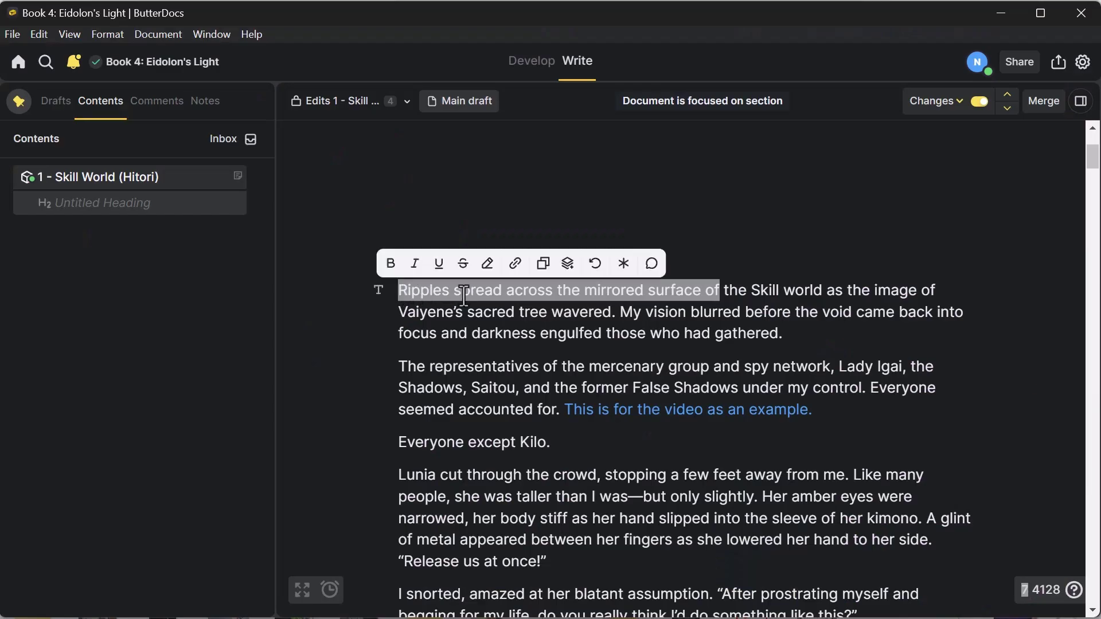
click(487, 265)
click(431, 265)
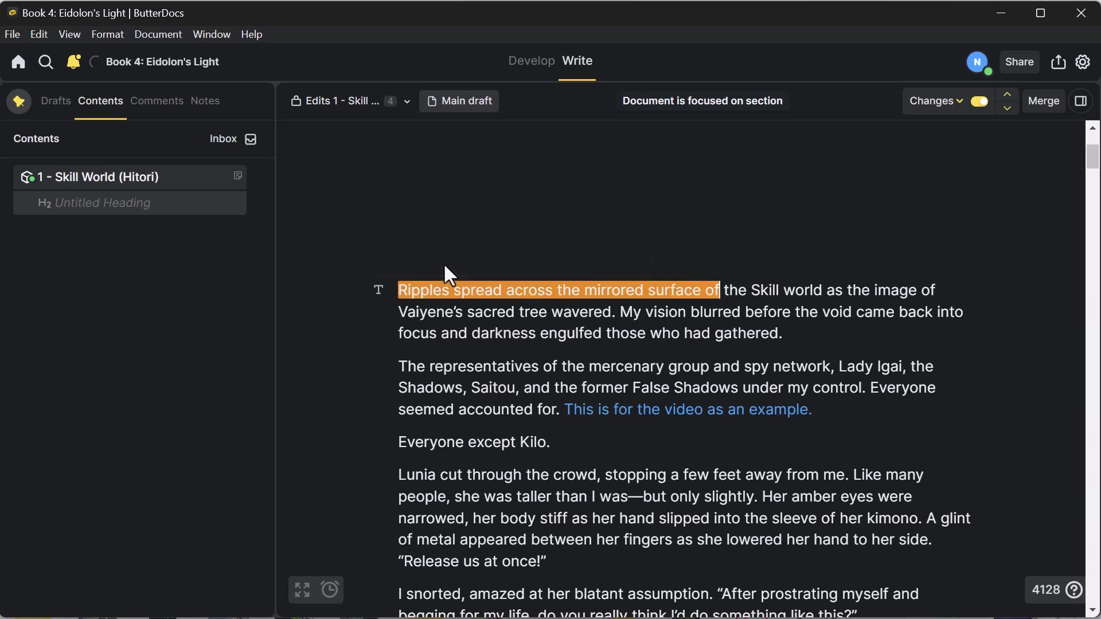
double_click(743, 290)
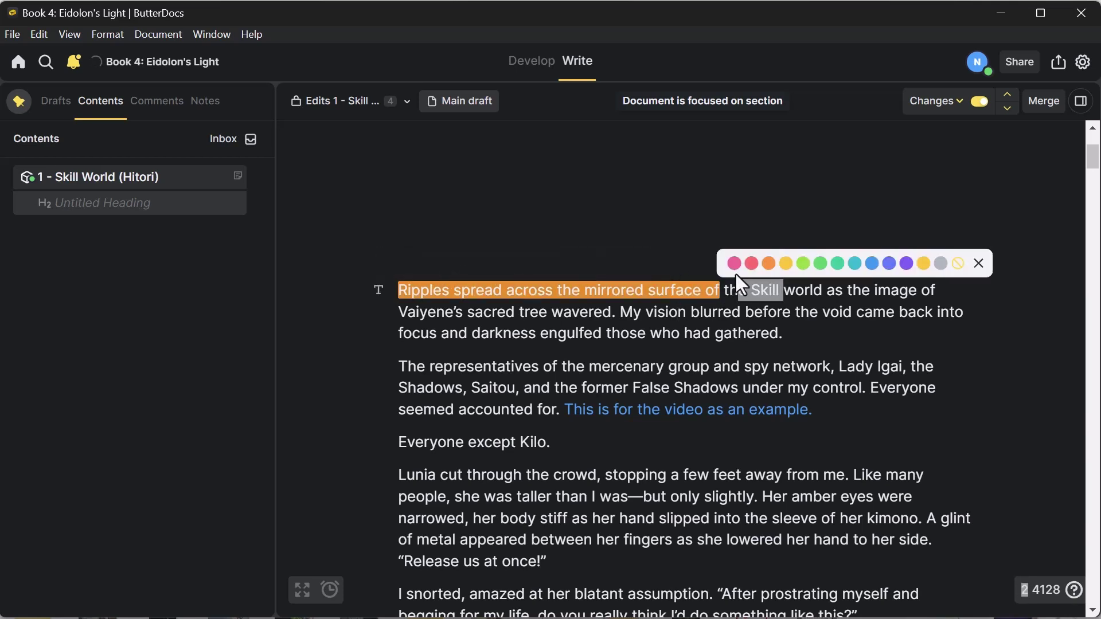
click(751, 263)
Step: Strike through the end of the first paragraph, then select the mercenary group words in paragraph two
drag(786, 291, 860, 290)
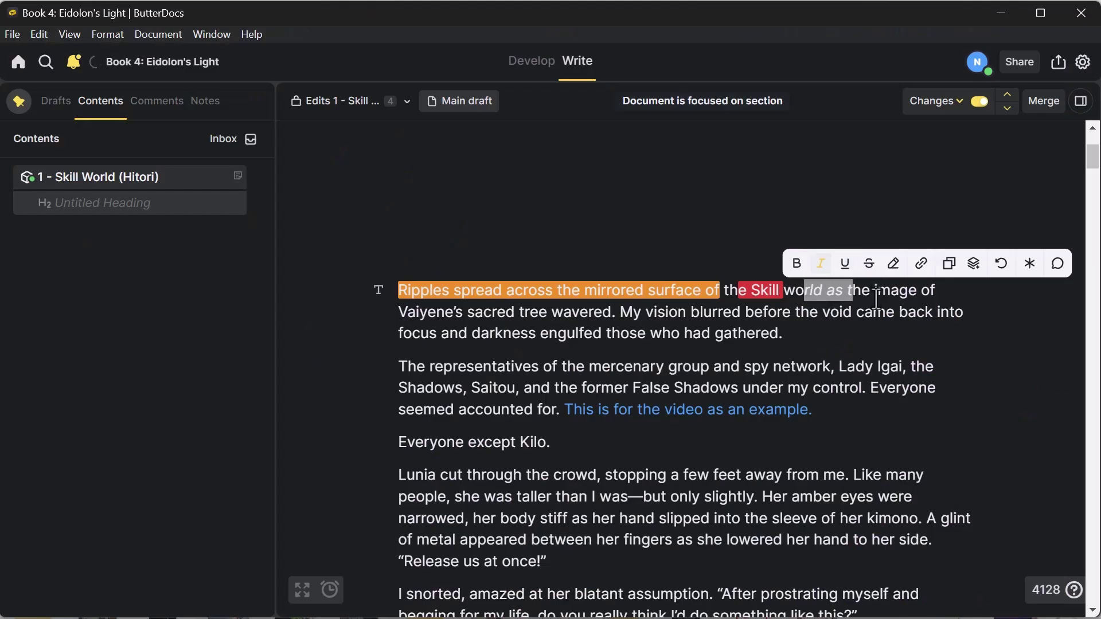
click(875, 293)
shift+click(782, 333)
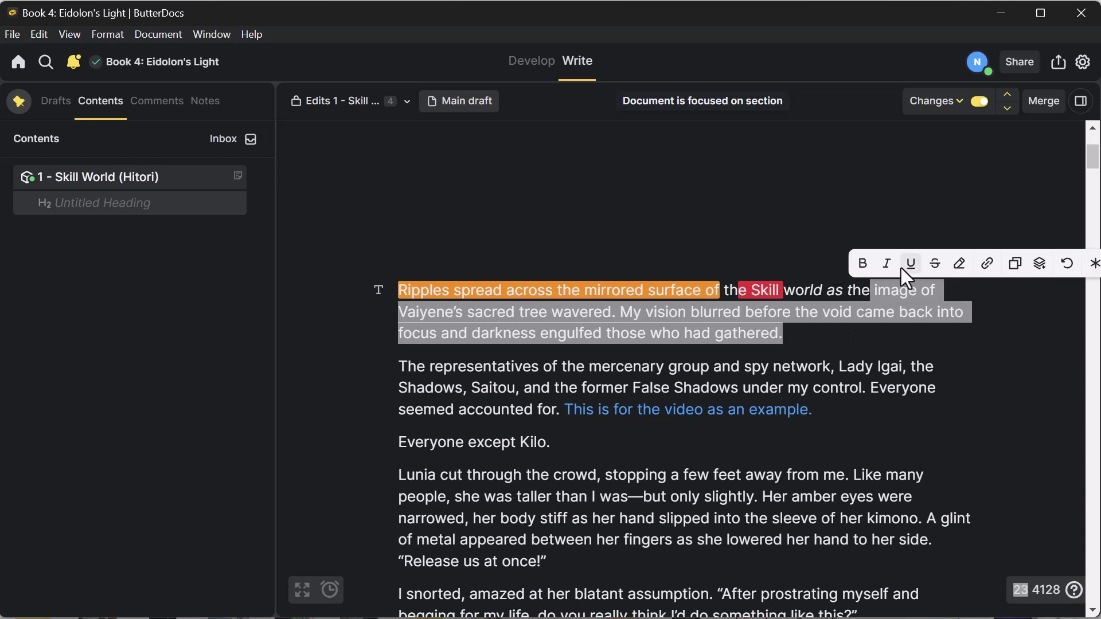
click(935, 263)
drag(444, 367, 734, 373)
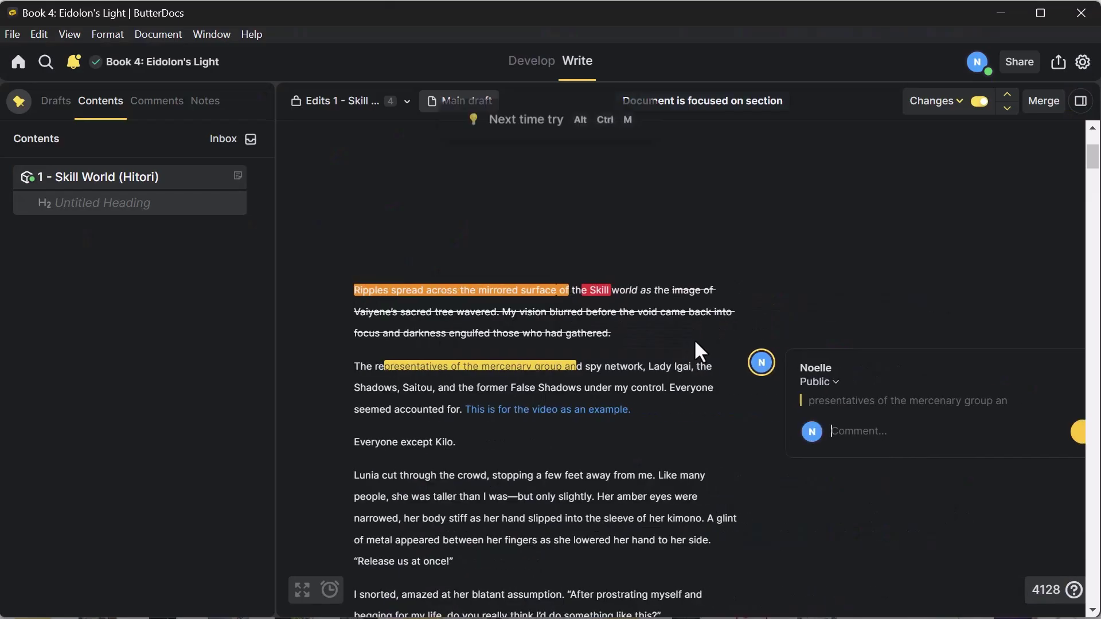
Step: Type the draft comment text 'Blah blach blah' on the mercenary group words
text(Blac)
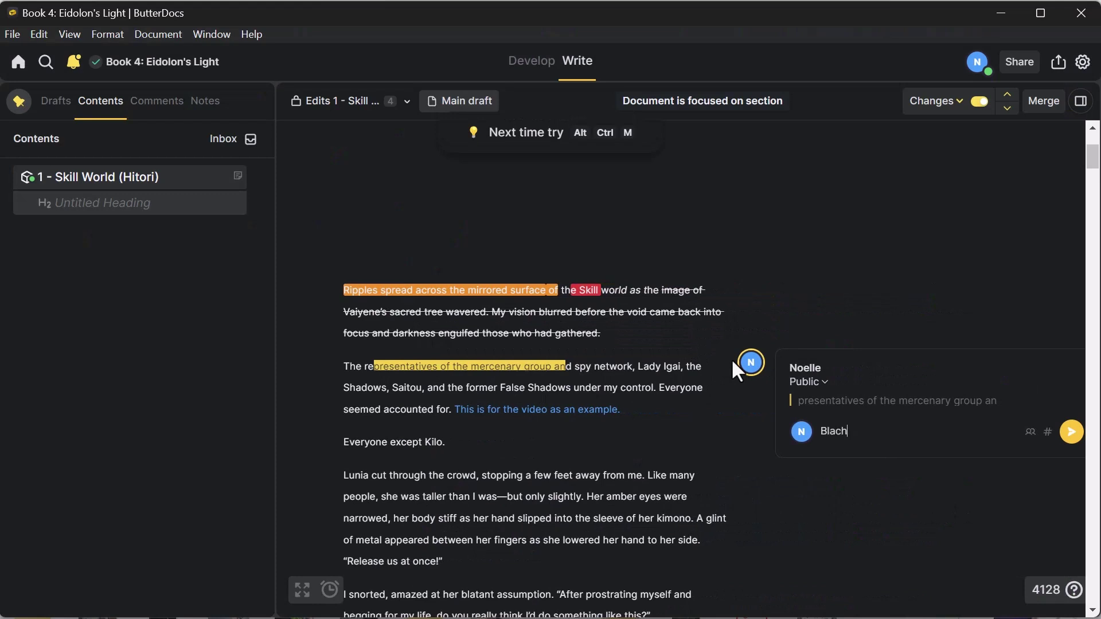
key(BackSpace)
text(h bla)
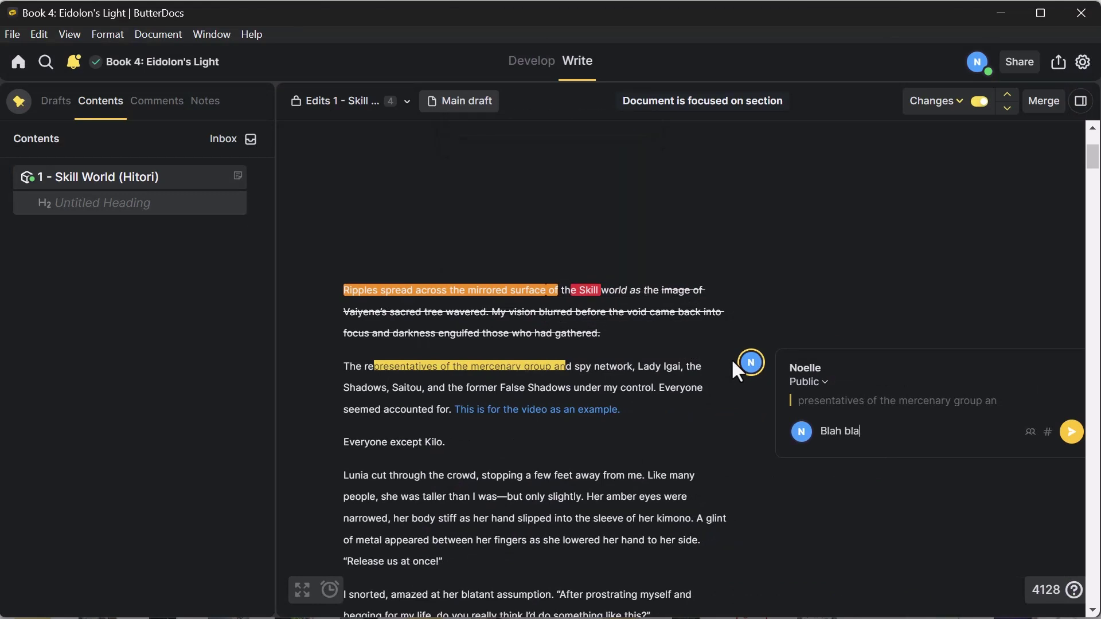
text(ch blah)
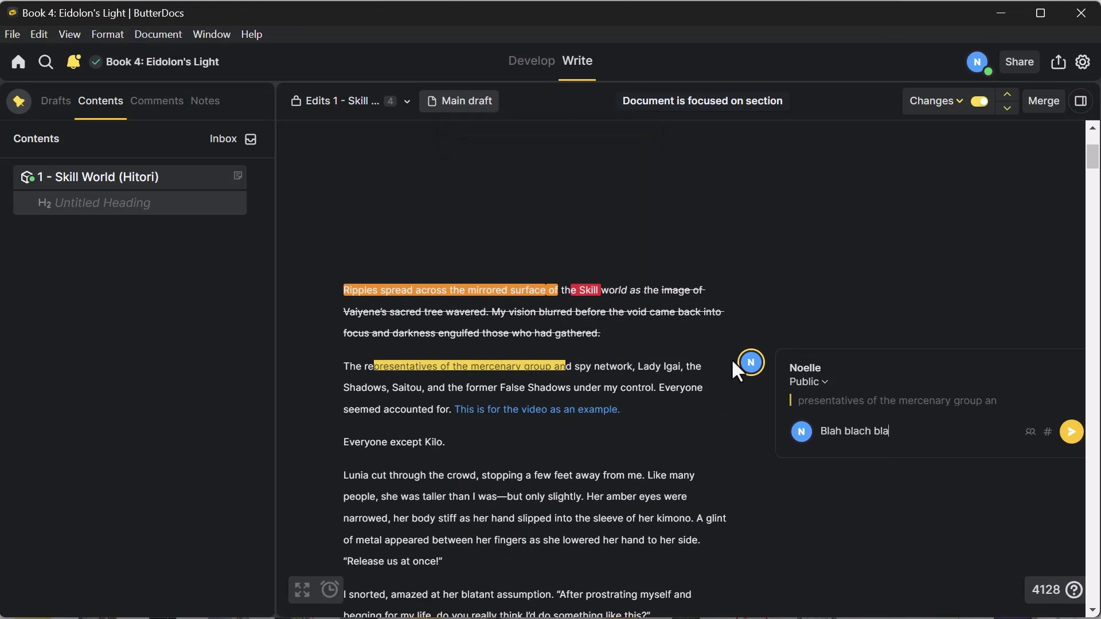